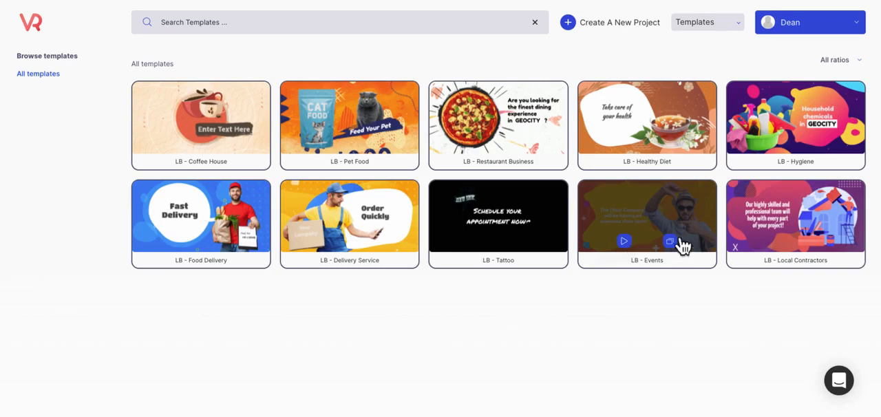
# Preview the LB - Events template video and open the template for editing
pyautogui.click(631, 251)
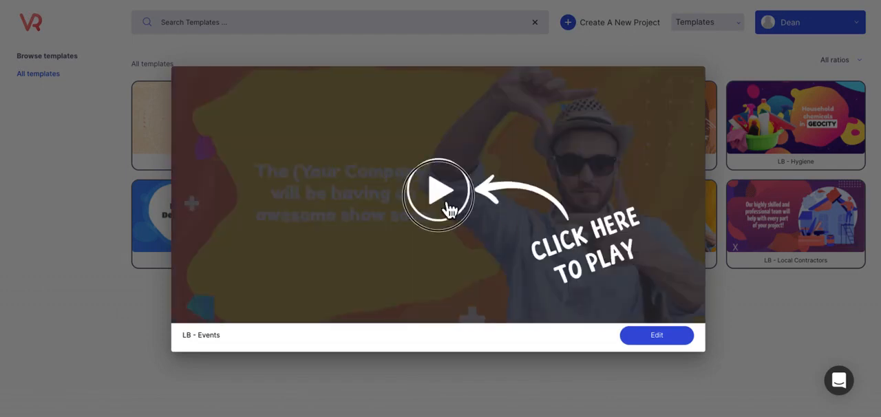
pyautogui.click(442, 204)
pyautogui.click(446, 315)
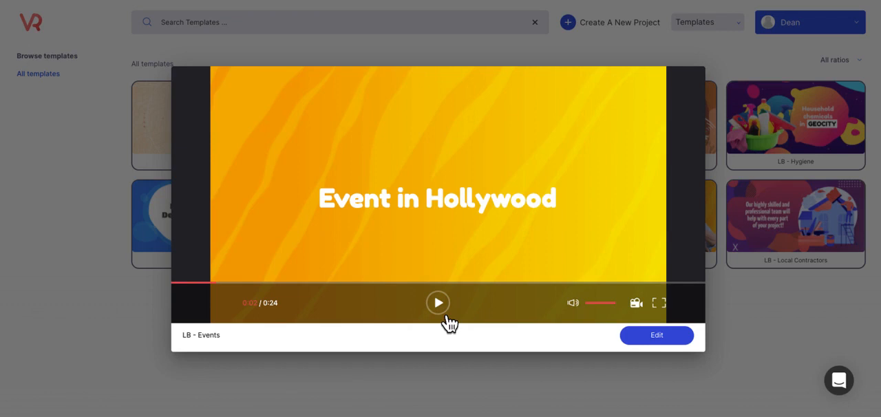
pyautogui.click(657, 350)
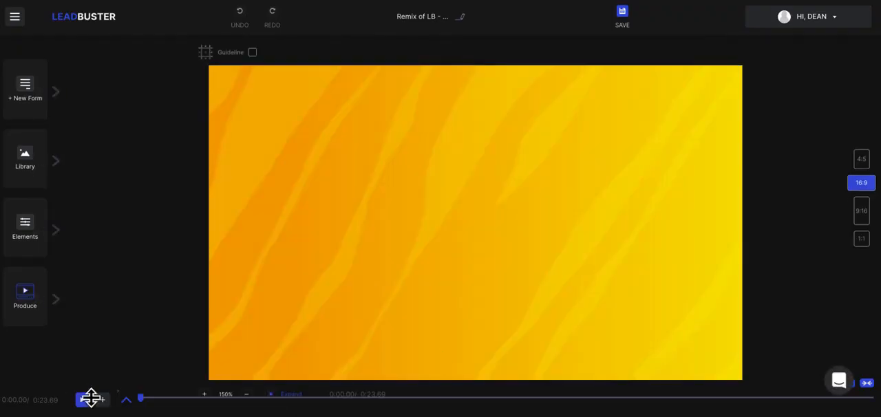
# Expand the layer timeline and show the blend mode options for Layer 0
pyautogui.click(137, 404)
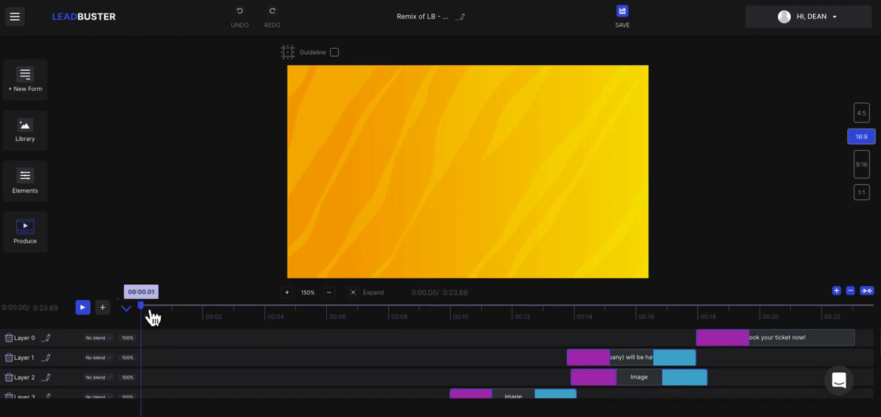
pyautogui.moveTo(153, 316)
pyautogui.mouseDown()
pyautogui.moveTo(766, 318)
pyautogui.moveTo(819, 305)
pyautogui.moveTo(871, 320)
pyautogui.moveTo(144, 316)
pyautogui.mouseUp()
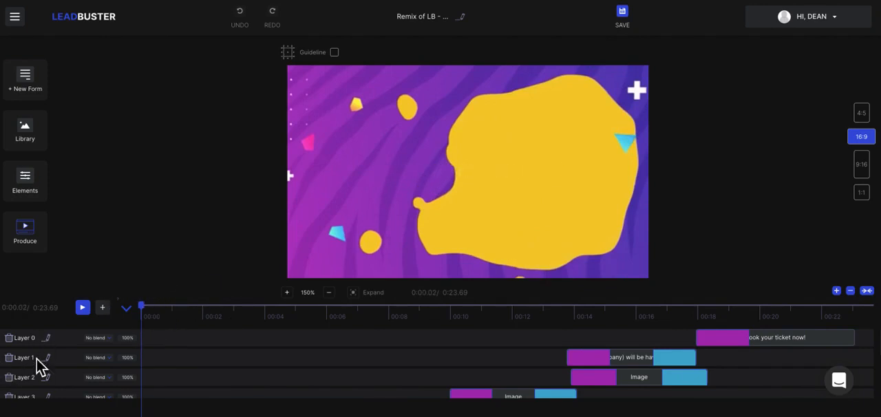
pyautogui.click(102, 338)
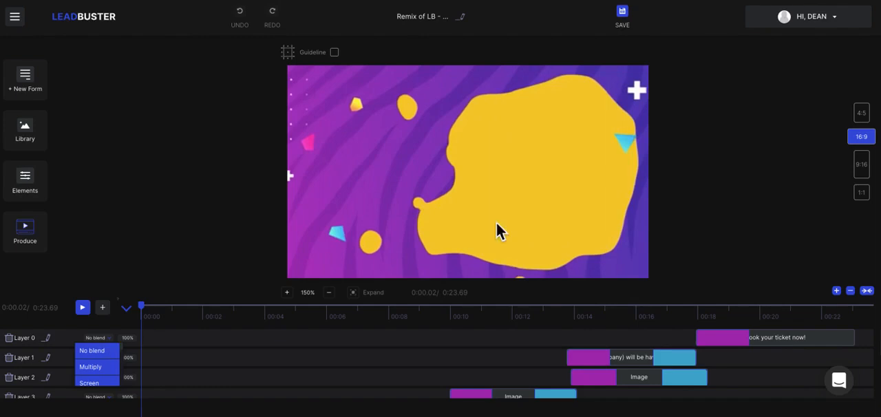
# Preview the canvas in the 4:5, 9:16 and 1:1 ratios and return it to 16:9
pyautogui.click(870, 123)
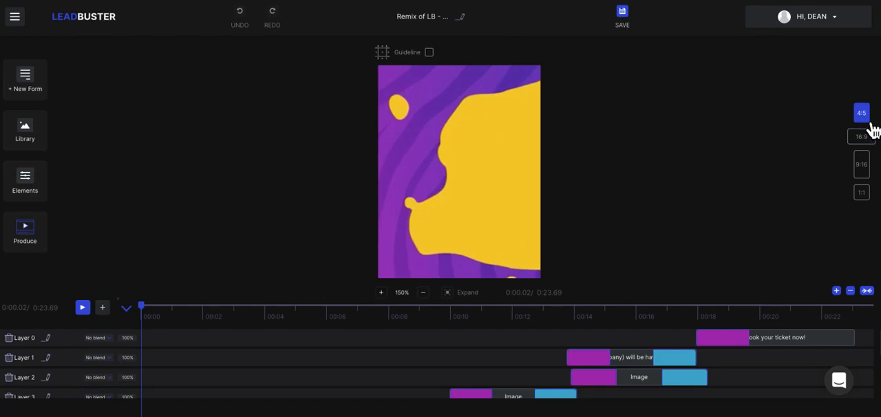
pyautogui.click(869, 139)
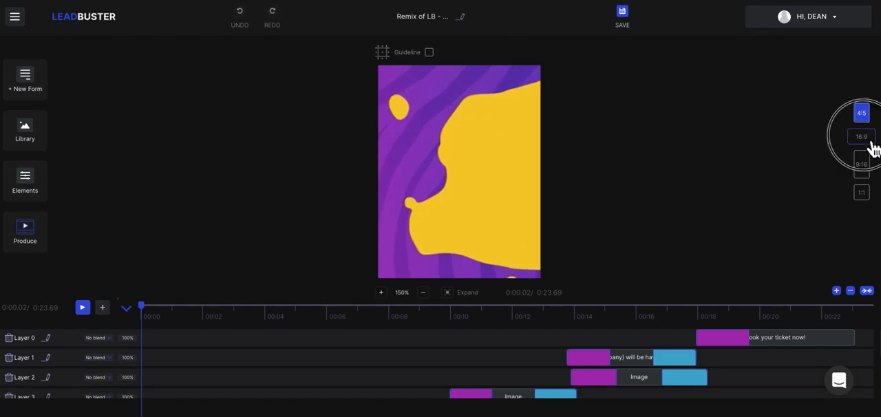
pyautogui.click(872, 172)
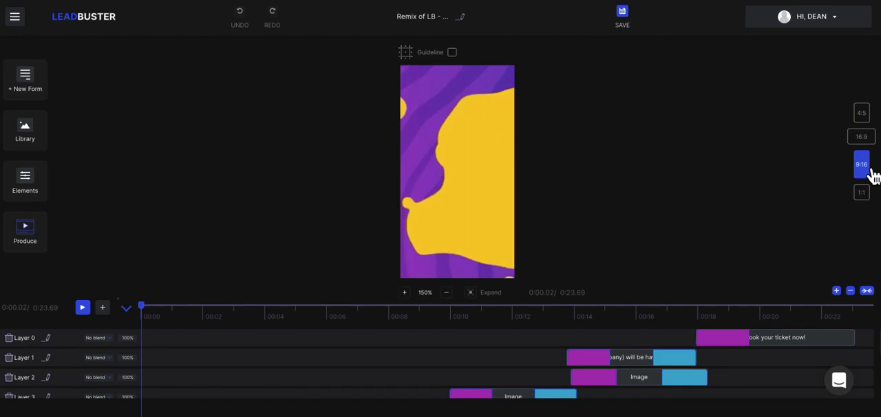
pyautogui.click(870, 198)
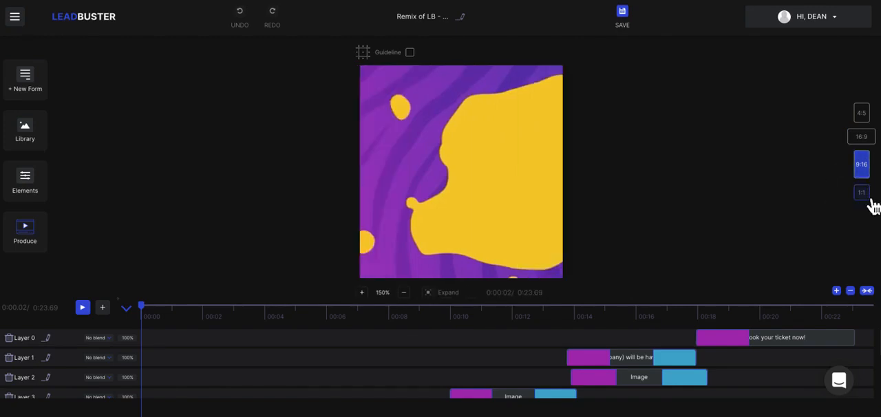
pyautogui.click(868, 118)
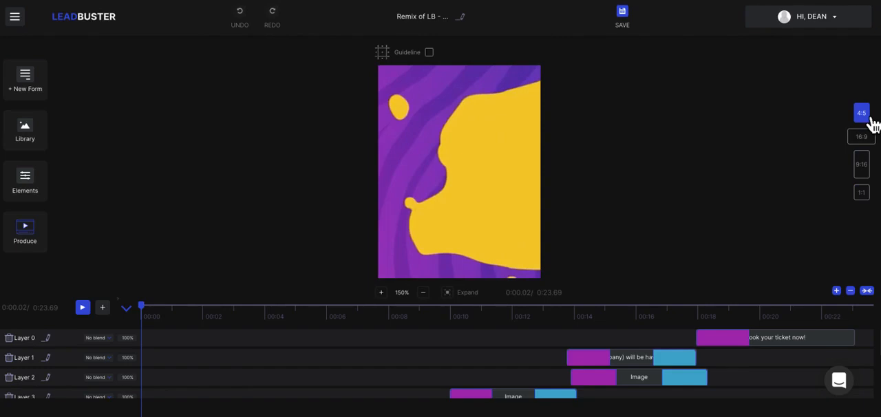
pyautogui.click(869, 141)
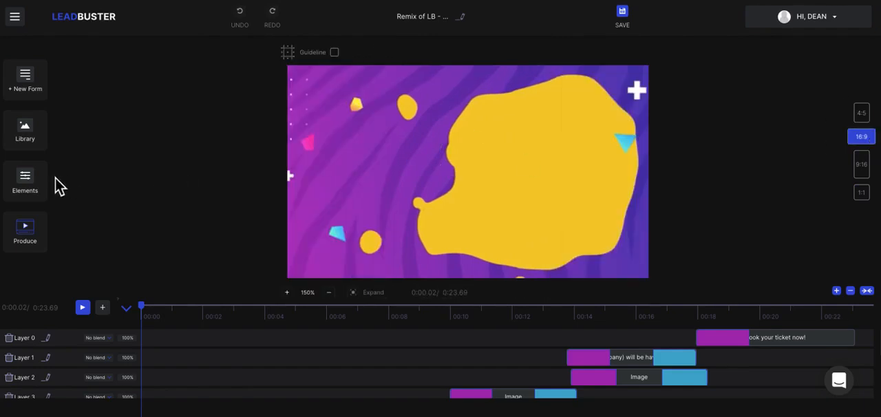
# Move the playhead to about 0:04.93 and select the Layer 5 image for editing
pyautogui.click(148, 310)
pyautogui.moveTo(153, 315); pyautogui.dragTo(314, 332)
pyautogui.click(362, 374)
pyautogui.scroll(-3, 362, 374)
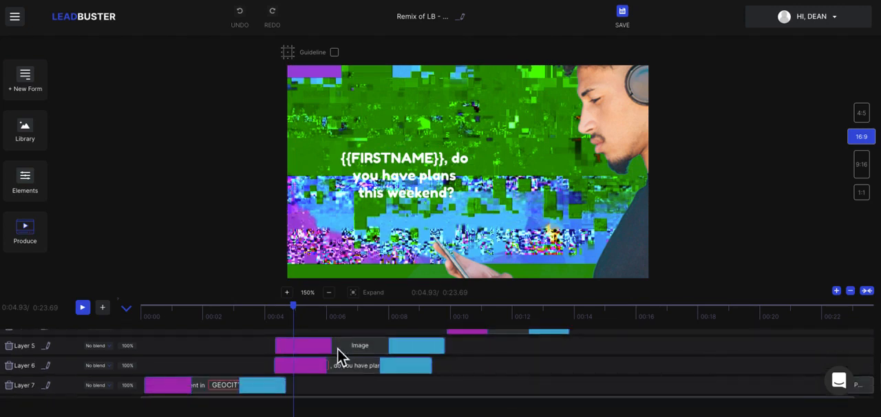
pyautogui.click(339, 352)
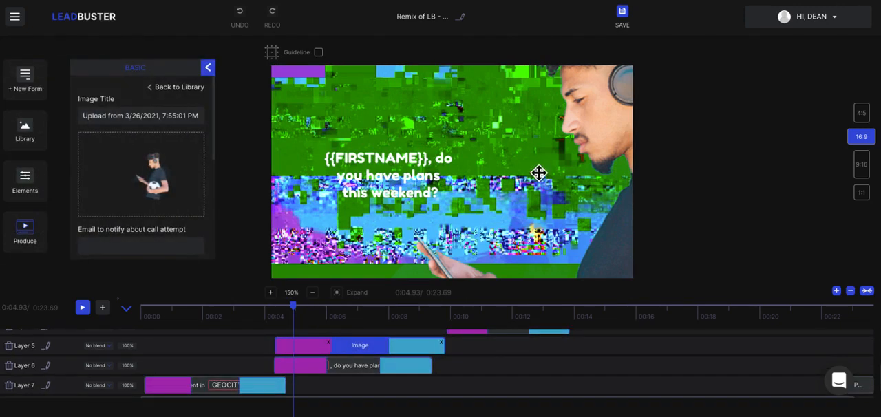
# Collapse the timeline and play the video from the start, pausing at about 0:05.49
pyautogui.moveTo(307, 319); pyautogui.dragTo(141, 315)
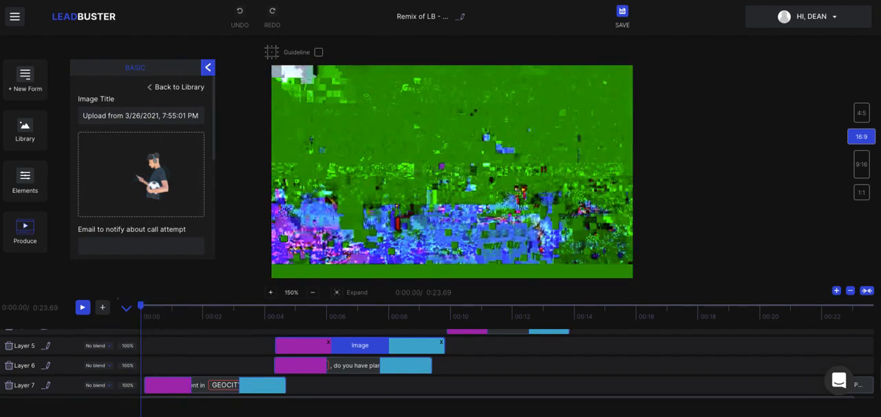
pyautogui.click(126, 308)
pyautogui.click(83, 402)
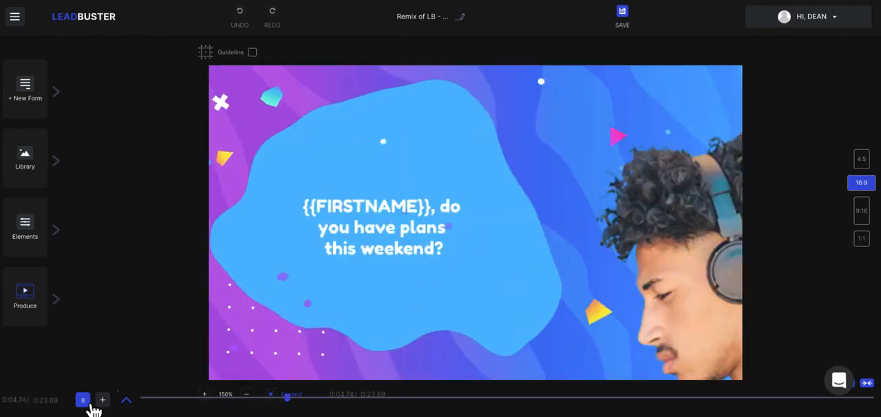
pyautogui.click(88, 406)
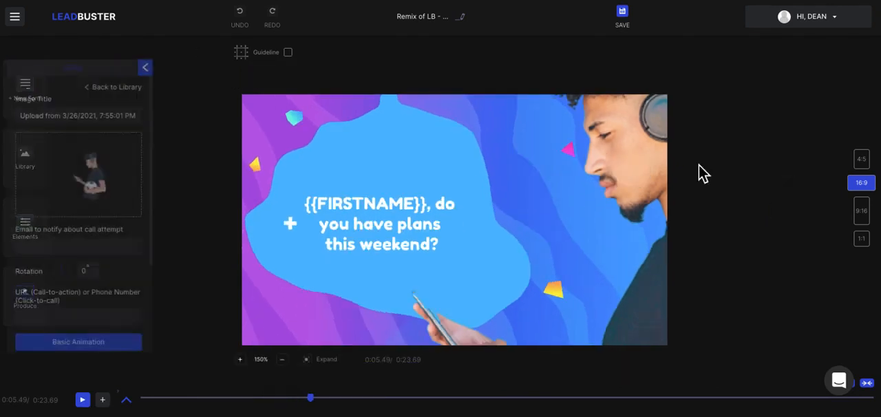
# Reposition the image of the man with headphones on the 16:9 canvas
pyautogui.moveTo(645, 166); pyautogui.dragTo(491, 292)
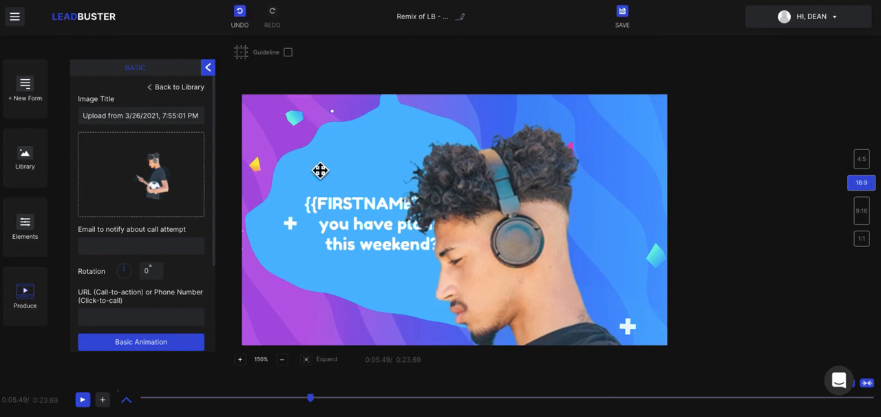
pyautogui.moveTo(333, 112); pyautogui.dragTo(418, 147)
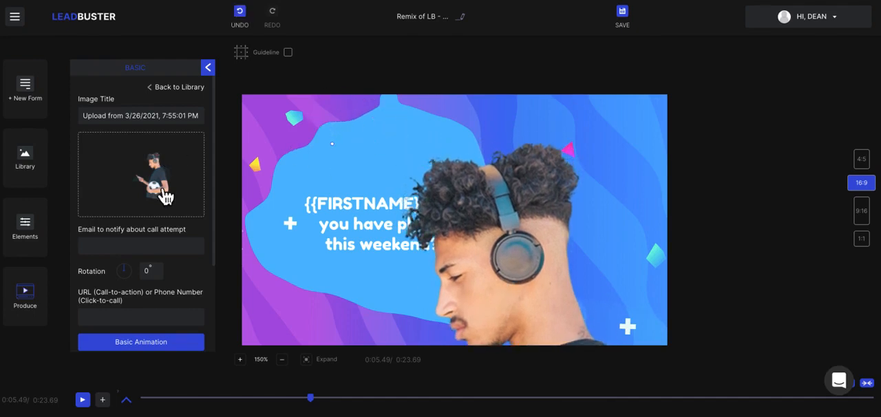
pyautogui.moveTo(521, 255); pyautogui.dragTo(541, 204)
# Reposition the man's image separately in the 4:5, 16:9, 9:16 and 1:1 layouts, ending on 1:1
pyautogui.click(866, 167)
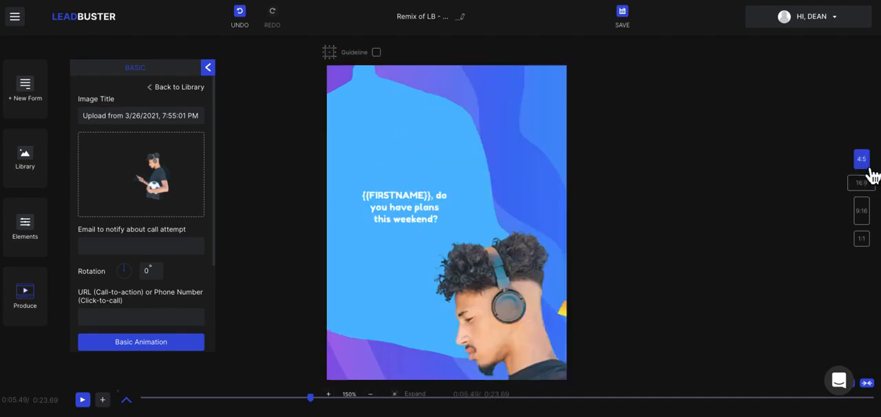
pyautogui.moveTo(496, 332); pyautogui.dragTo(474, 165)
pyautogui.click(866, 192)
pyautogui.moveTo(505, 234); pyautogui.dragTo(558, 367)
pyautogui.click(864, 212)
pyautogui.moveTo(488, 301); pyautogui.dragTo(468, 141)
pyautogui.click(869, 245)
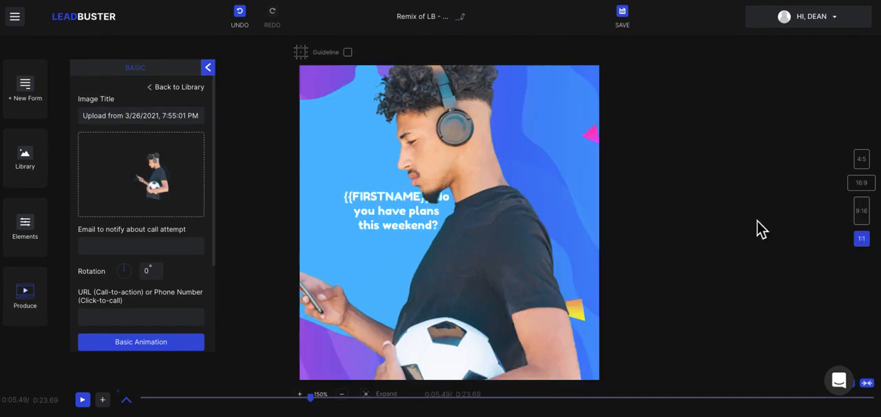
pyautogui.moveTo(474, 247); pyautogui.dragTo(515, 279)
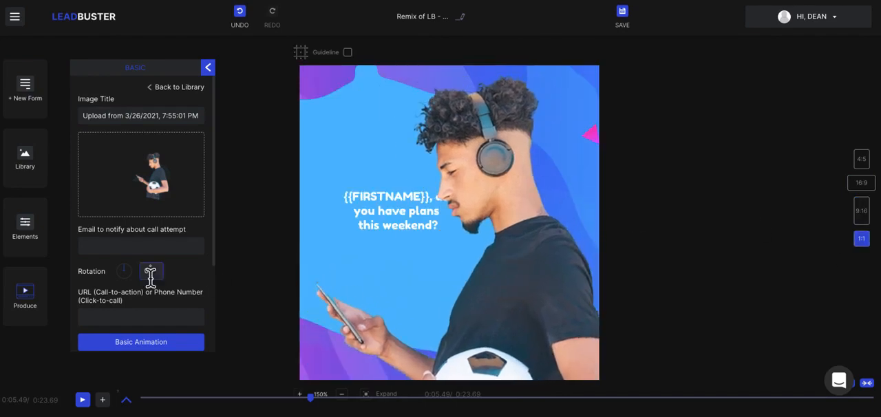
# Try the Fade In Down Big and Fade In Left animations on the image and apply Fade In Right Big
pyautogui.scroll(-2, 134, 303)
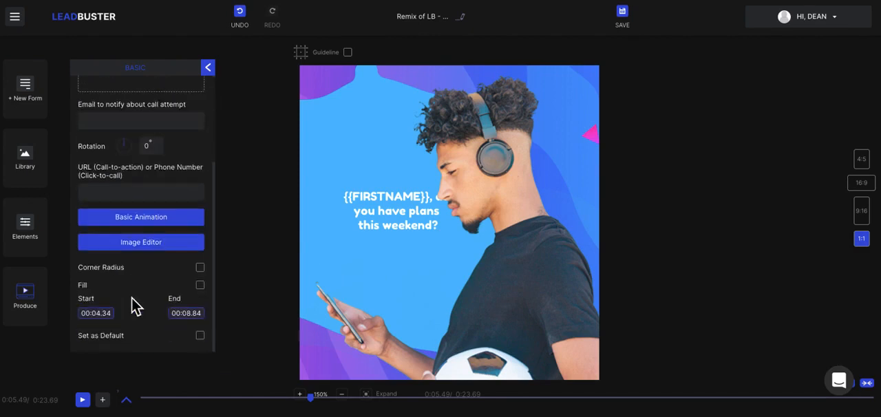
pyautogui.click(143, 221)
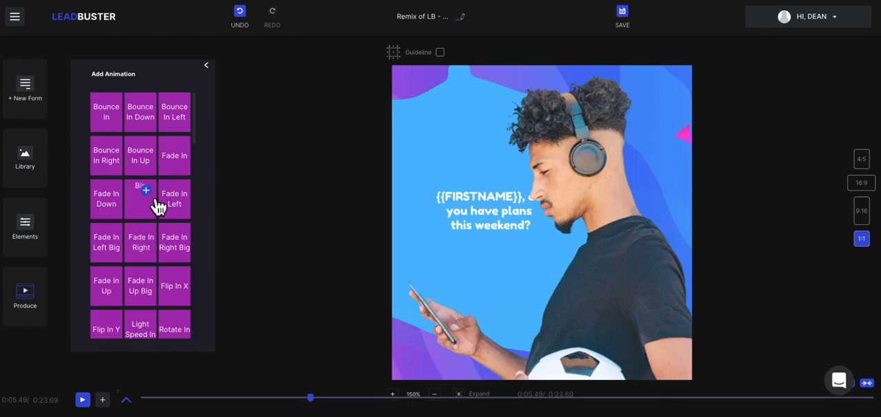
pyautogui.click(155, 202)
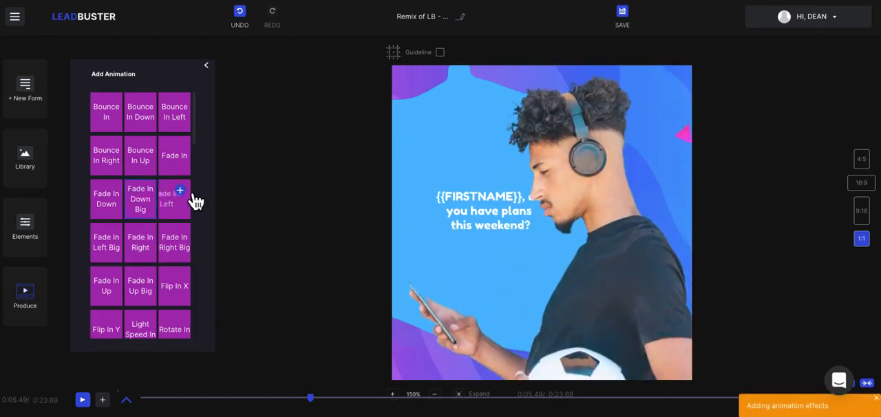
pyautogui.click(192, 200)
pyautogui.click(184, 240)
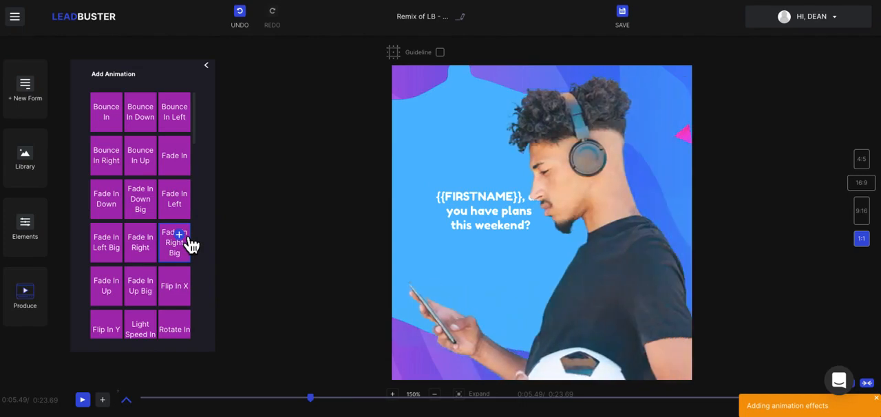
pyautogui.click(209, 67)
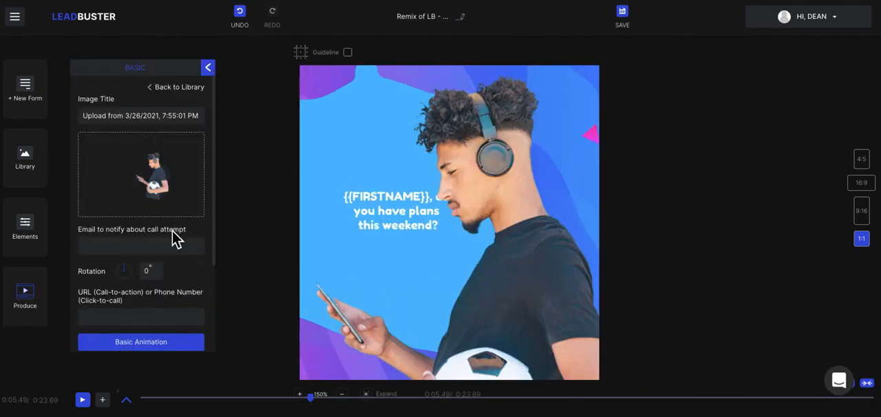
# Review the selected image's settings and the layer timeline, closing both
pyautogui.scroll(-2, 172, 231)
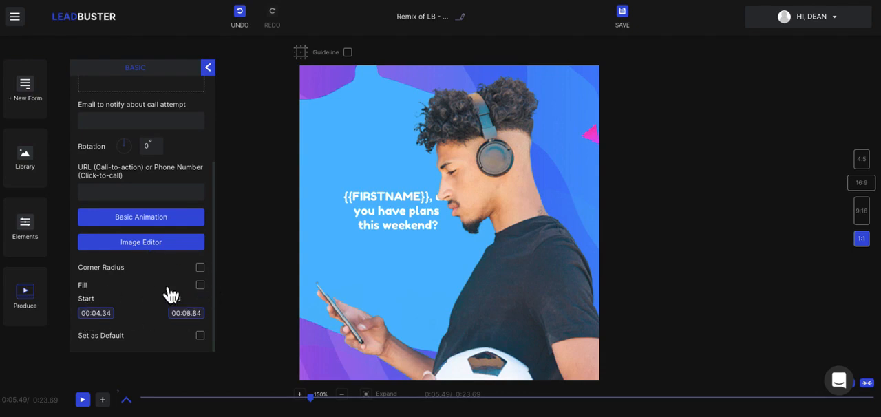
pyautogui.scroll(2, 141, 235)
pyautogui.scroll(1, 142, 236)
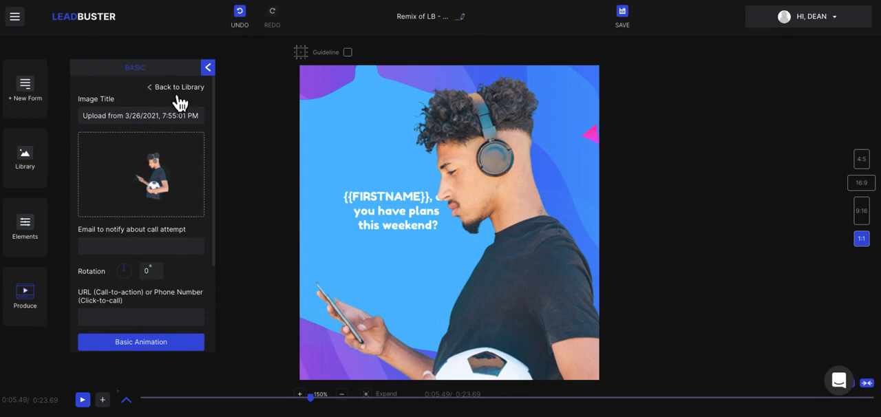
pyautogui.click(207, 66)
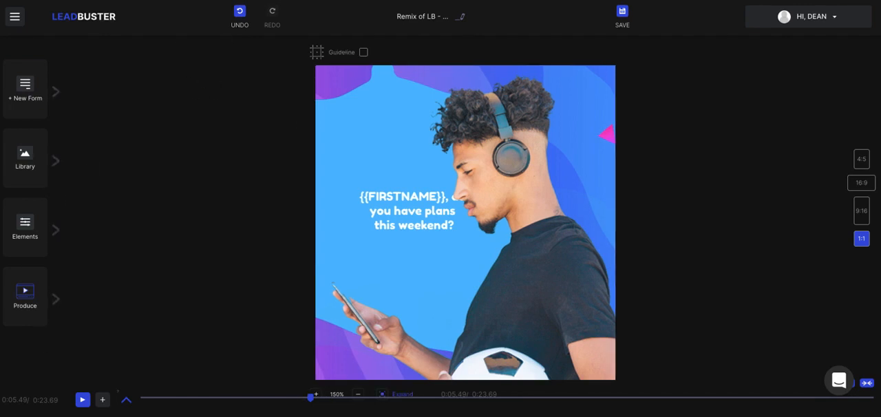
pyautogui.click(127, 401)
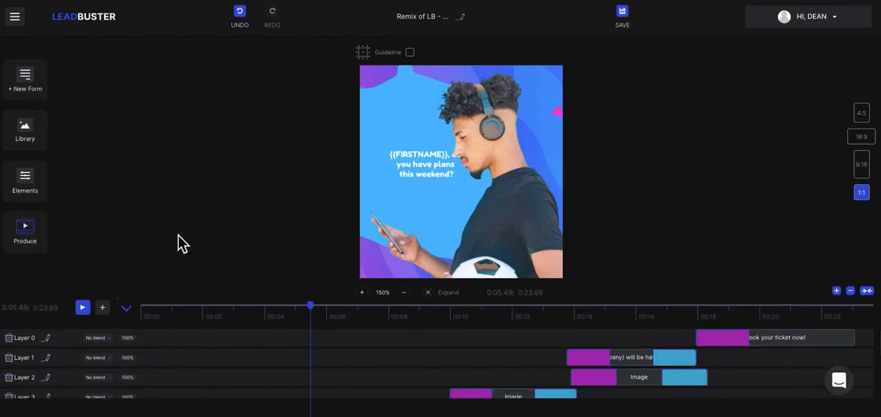
pyautogui.click(127, 309)
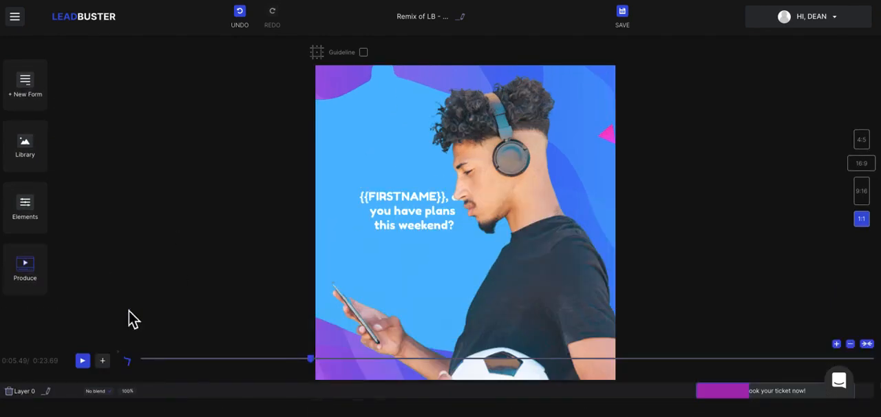
# Create a custom lead form over the video and display its style settings
pyautogui.click(44, 110)
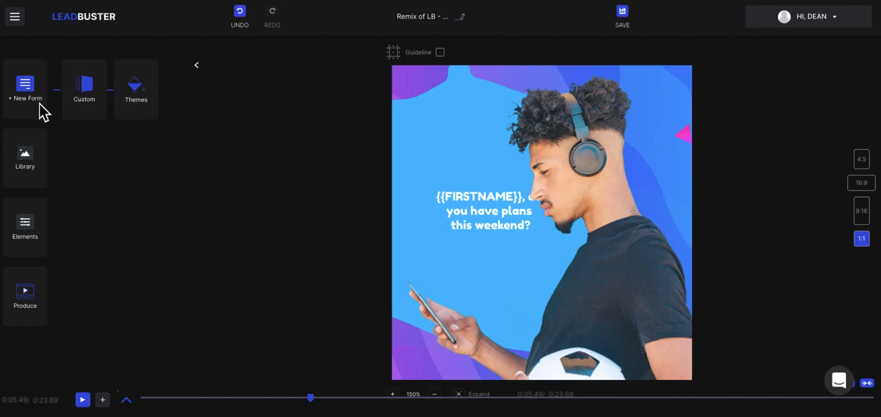
pyautogui.click(89, 97)
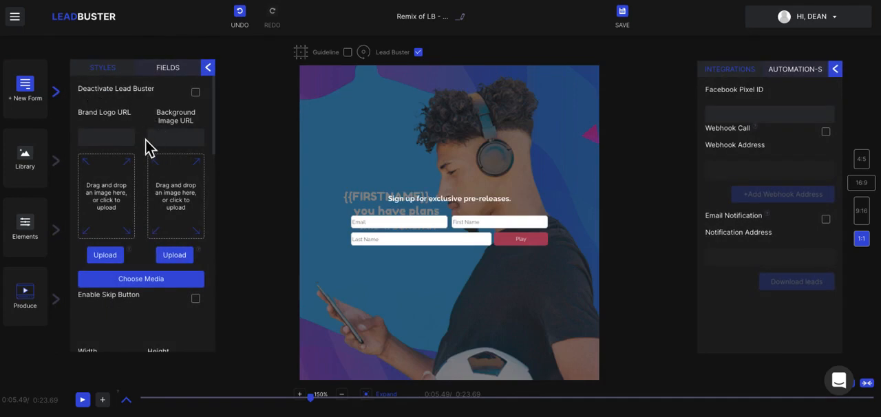
pyautogui.scroll(-1, 145, 139)
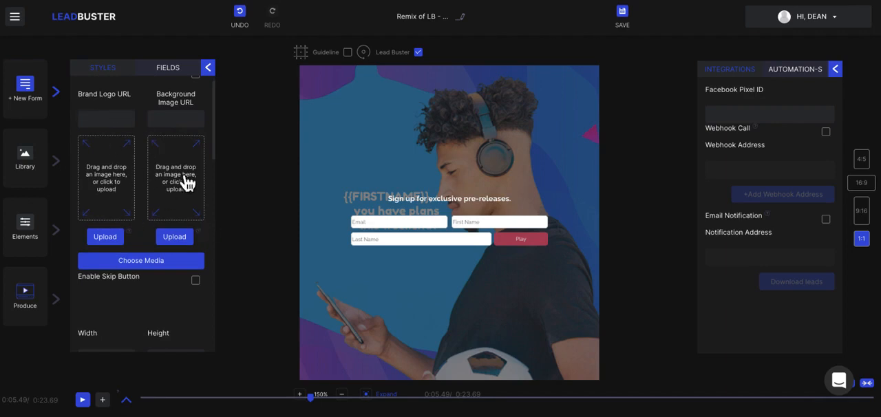
# Browse the lead form's background image library, close it and return to the custom form's style settings
pyautogui.scroll(-2, 187, 200)
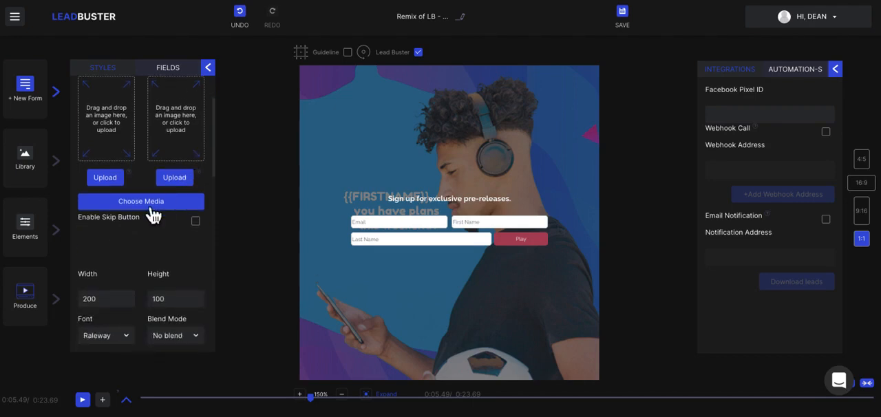
pyautogui.click(150, 214)
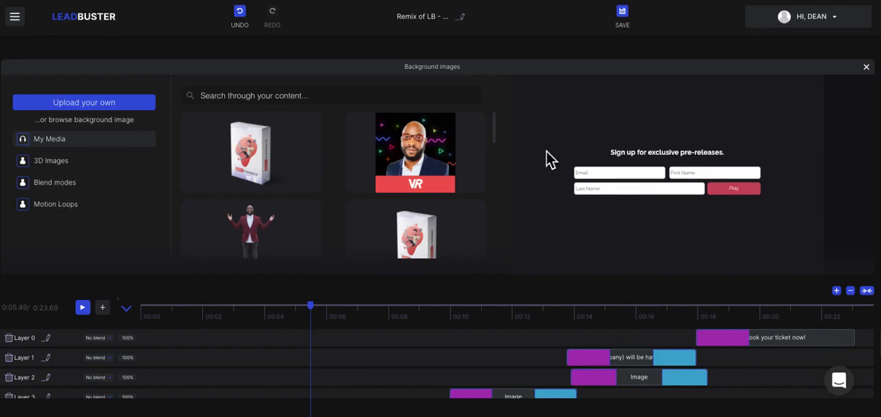
pyautogui.click(869, 73)
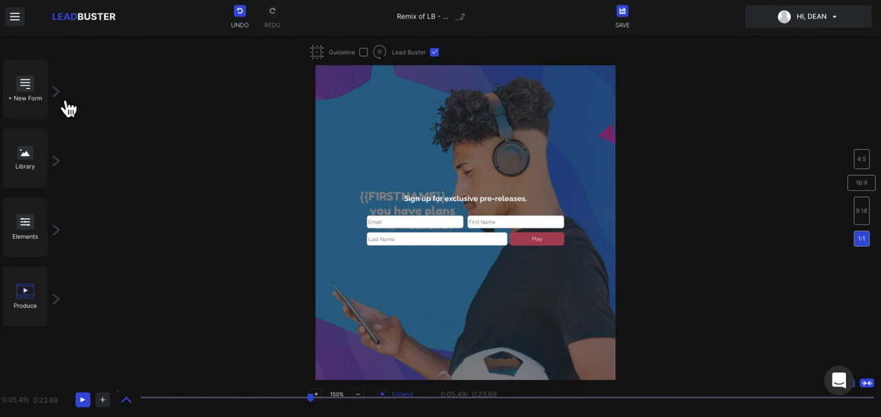
pyautogui.click(67, 106)
pyautogui.click(97, 96)
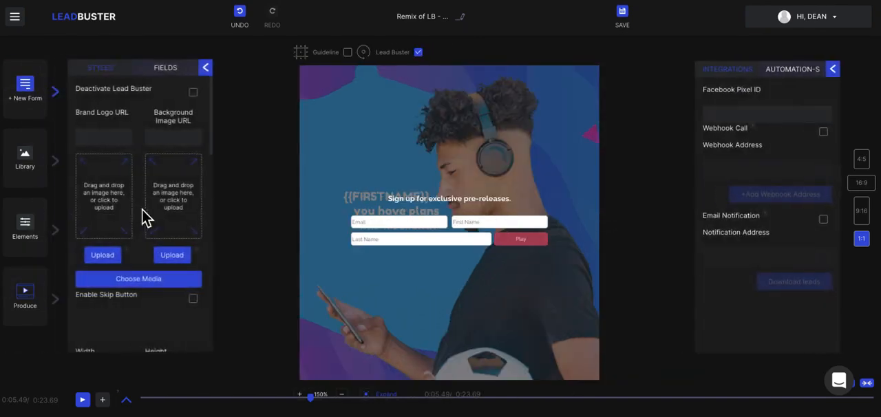
# Try a width of 100 for the lead form and set it back to 200
pyautogui.scroll(-3, 142, 209)
pyautogui.scroll(-1, 141, 209)
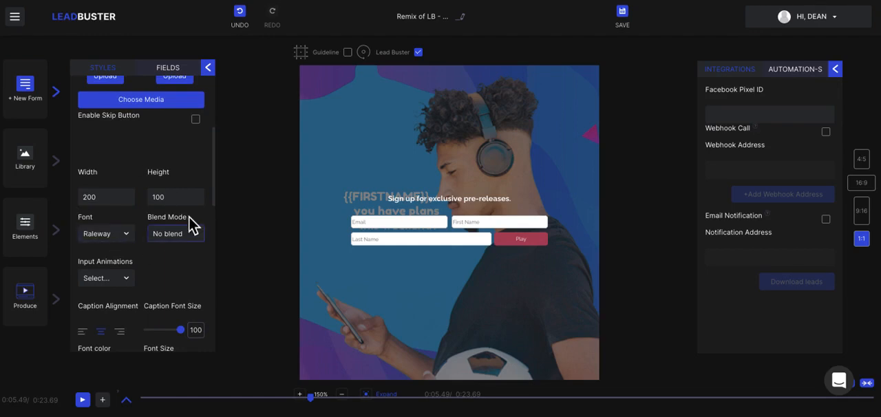
pyautogui.click(86, 197)
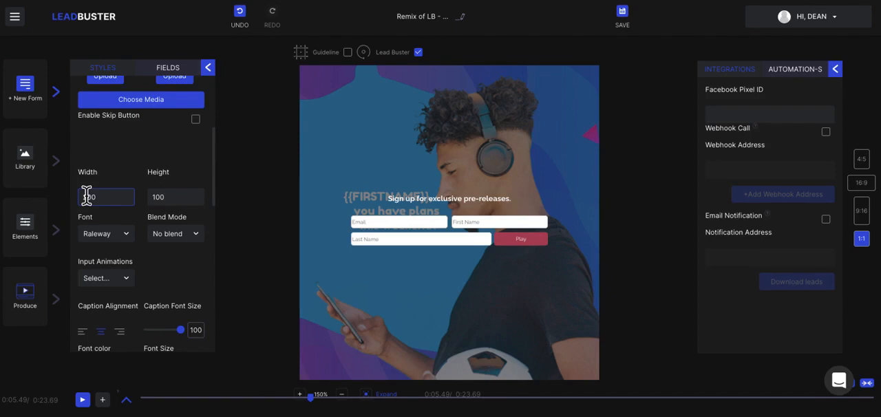
pyautogui.click(107, 198)
pyautogui.click(107, 199)
pyautogui.moveTo(108, 199); pyautogui.dragTo(85, 200)
pyautogui.write('100')
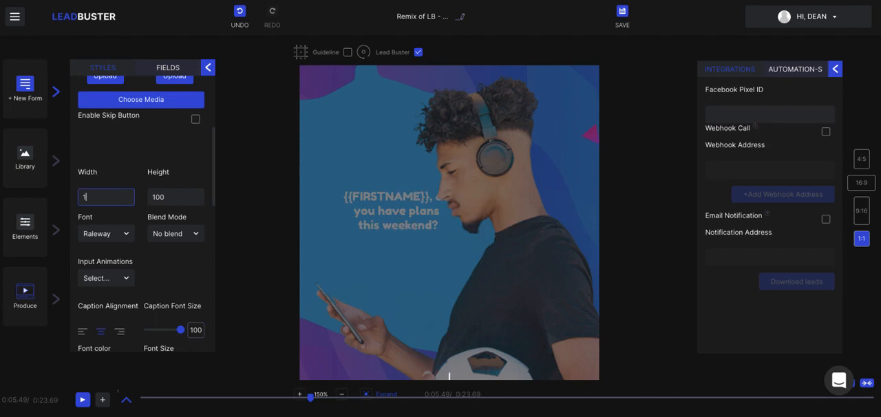
pyautogui.press('BackSpace')
pyautogui.press('BackSpace')
pyautogui.press('BackSpace')
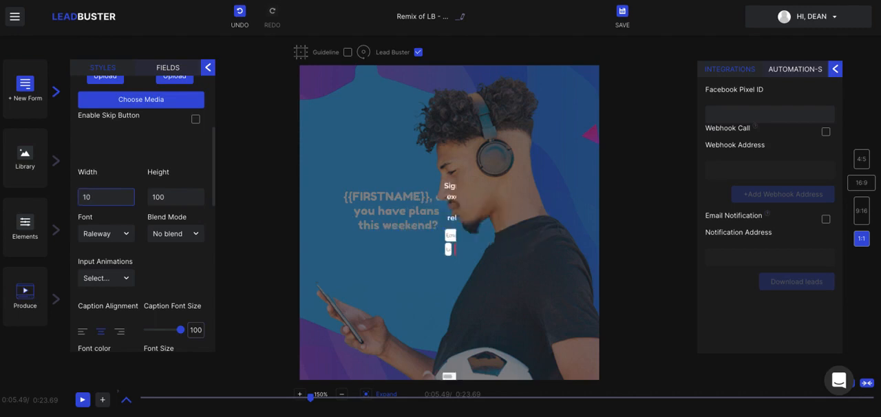
pyautogui.write('200')
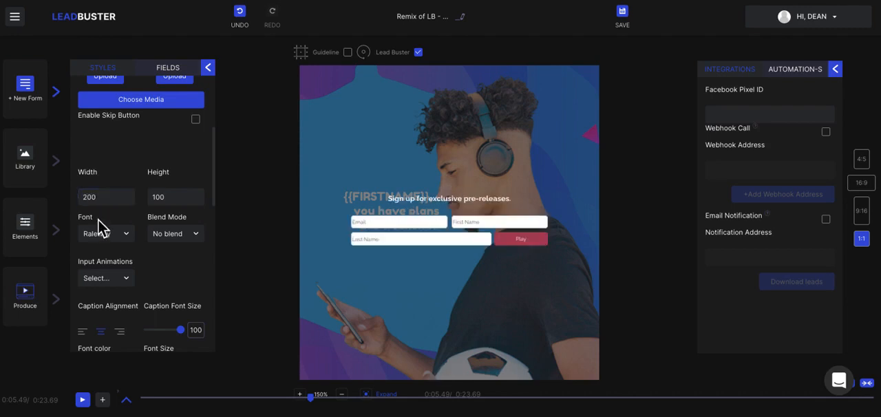
# Look over the form's font and blend mode options and set its input animation to Running text
pyautogui.click(104, 233)
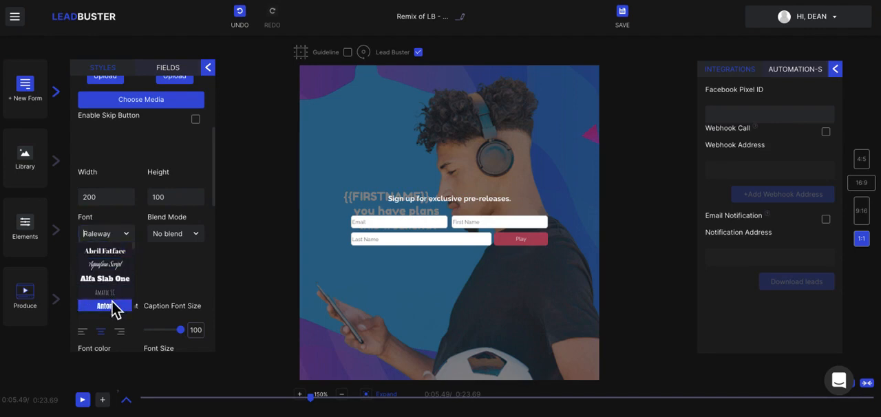
pyautogui.click(181, 258)
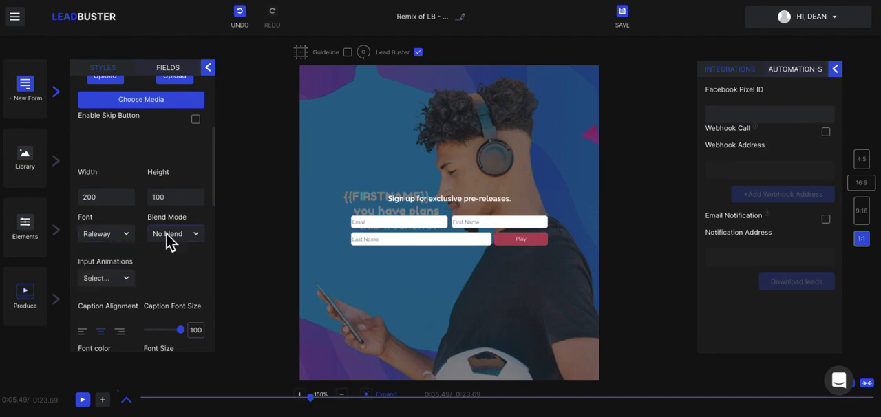
pyautogui.click(170, 238)
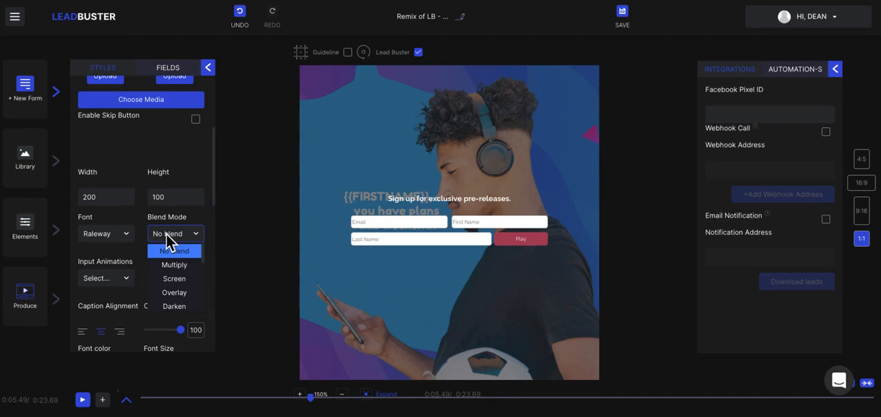
pyautogui.click(128, 277)
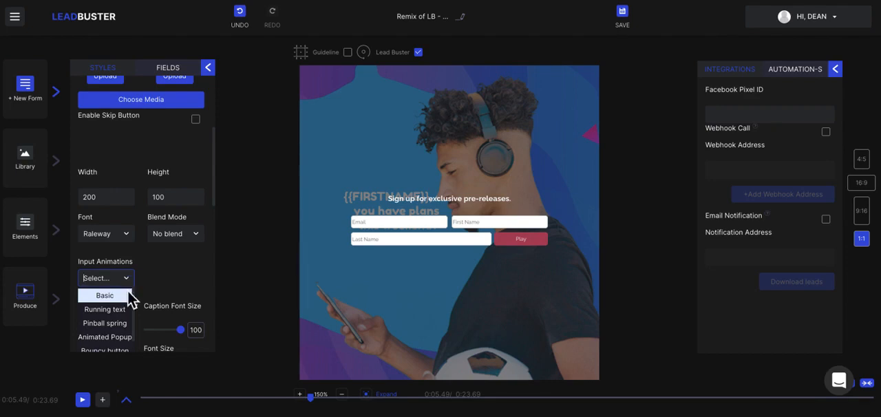
pyautogui.click(120, 311)
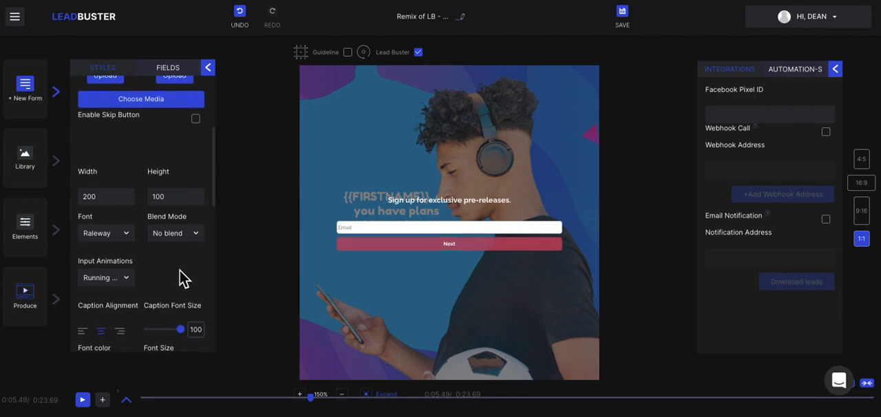
# Set the form's caption font size to 92 and look through its colour and button settings
pyautogui.scroll(-1, 182, 278)
pyautogui.scroll(-1, 141, 270)
pyautogui.scroll(-1, 139, 263)
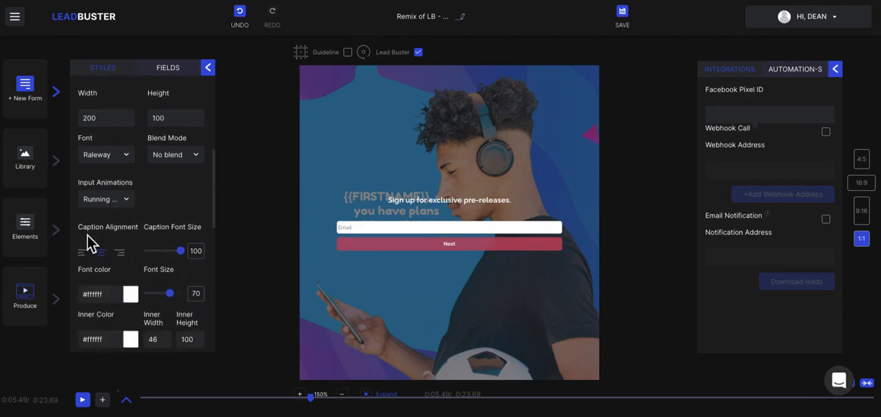
pyautogui.moveTo(183, 256)
pyautogui.mouseDown()
pyautogui.moveTo(189, 262)
pyautogui.moveTo(168, 267)
pyautogui.moveTo(186, 254)
pyautogui.mouseUp()
pyautogui.scroll(-1, 187, 270)
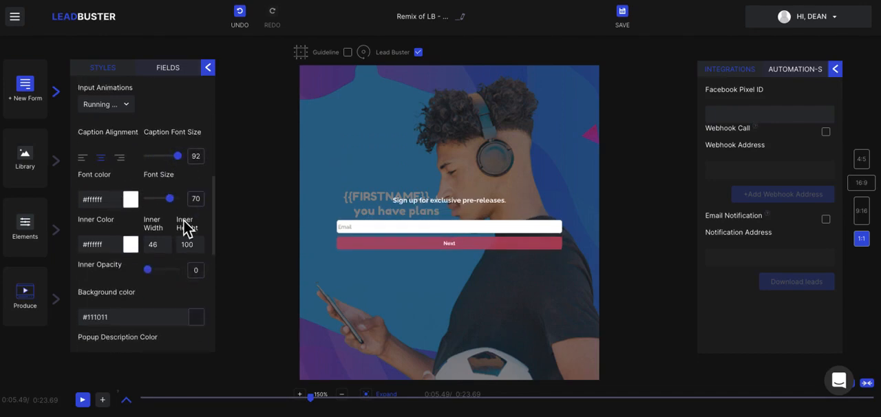
pyautogui.click(170, 244)
pyautogui.scroll(-1, 170, 244)
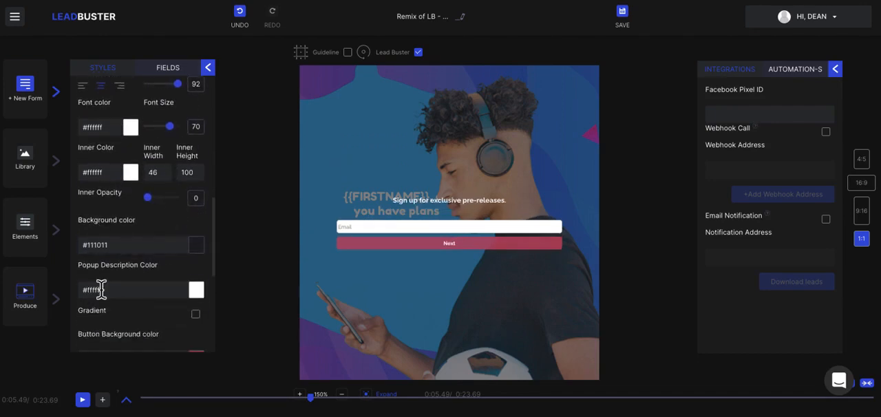
pyautogui.scroll(-1, 165, 280)
pyautogui.scroll(-1, 165, 279)
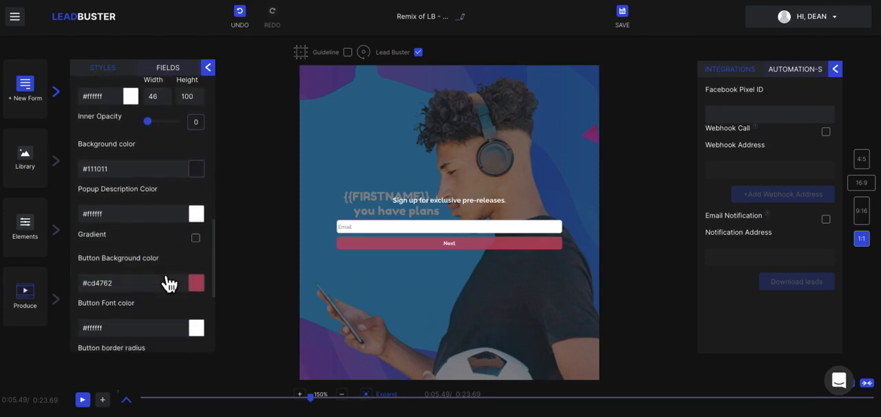
pyautogui.scroll(-2, 165, 279)
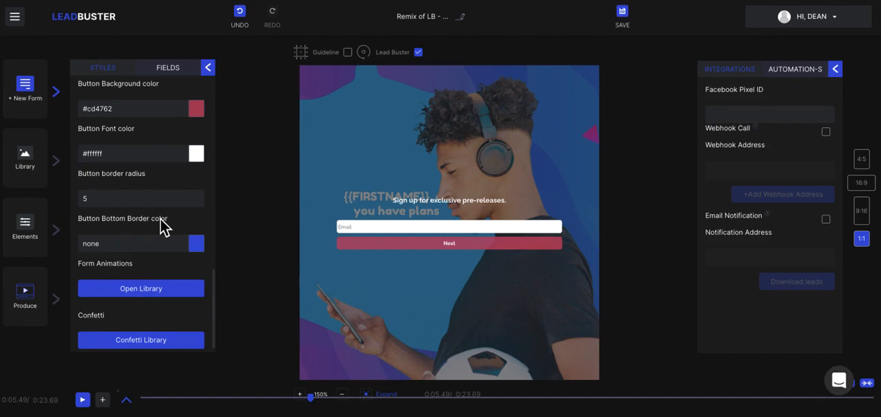
# Apply the Fade Out Up Big, Flip Out Y and Light Speed Out form animations in turn and move the playhead to 0:03.41
pyautogui.click(164, 297)
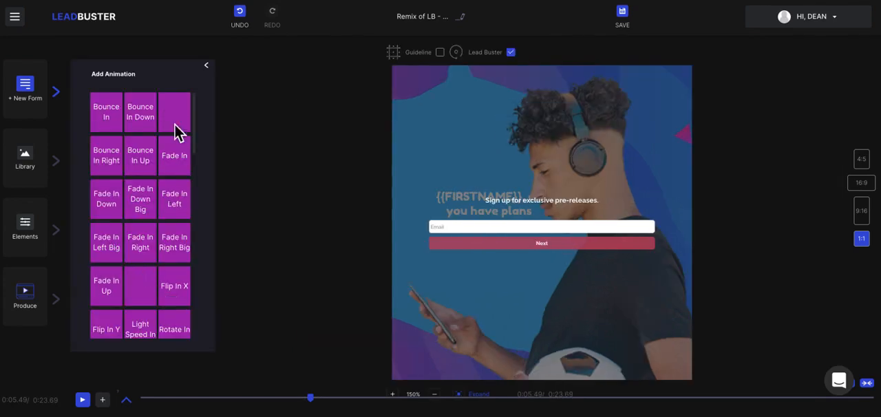
pyautogui.scroll(-10, 167, 295)
pyautogui.scroll(-3, 163, 295)
pyautogui.scroll(-3, 164, 295)
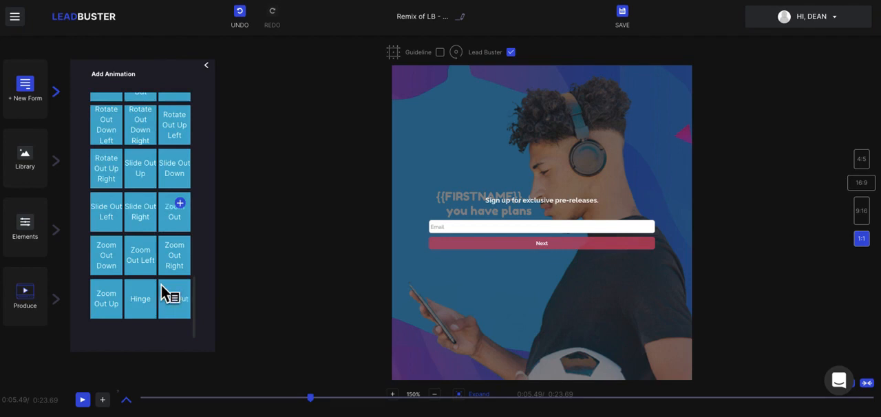
pyautogui.scroll(8, 165, 292)
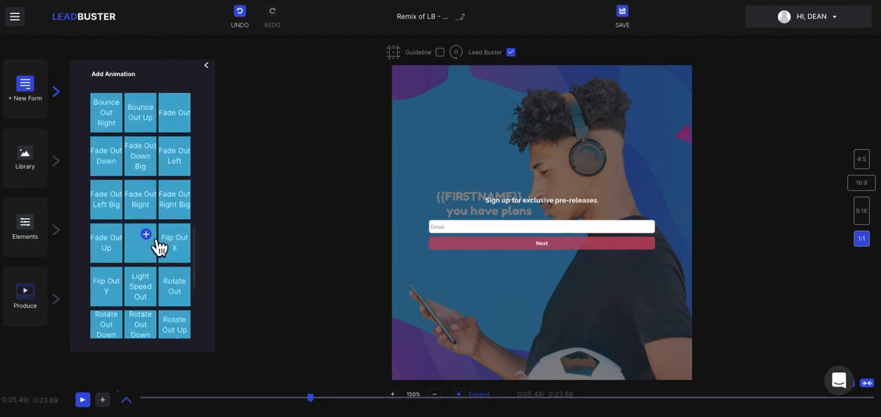
pyautogui.click(159, 242)
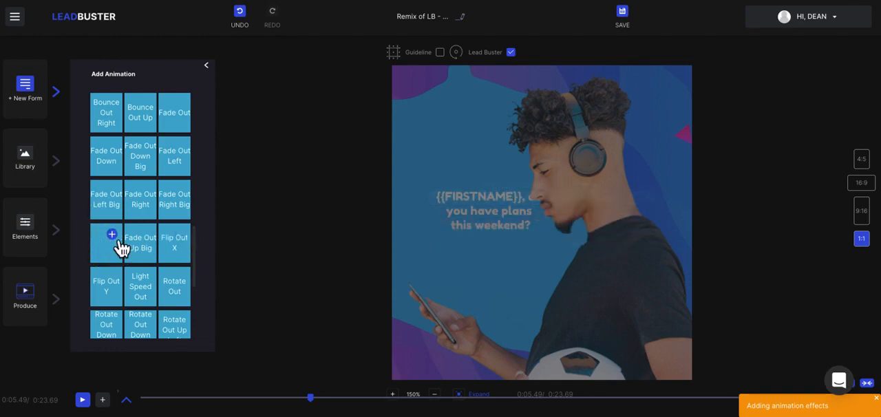
pyautogui.click(119, 287)
pyautogui.click(152, 289)
pyautogui.moveTo(313, 398); pyautogui.dragTo(246, 403)
pyautogui.click(210, 72)
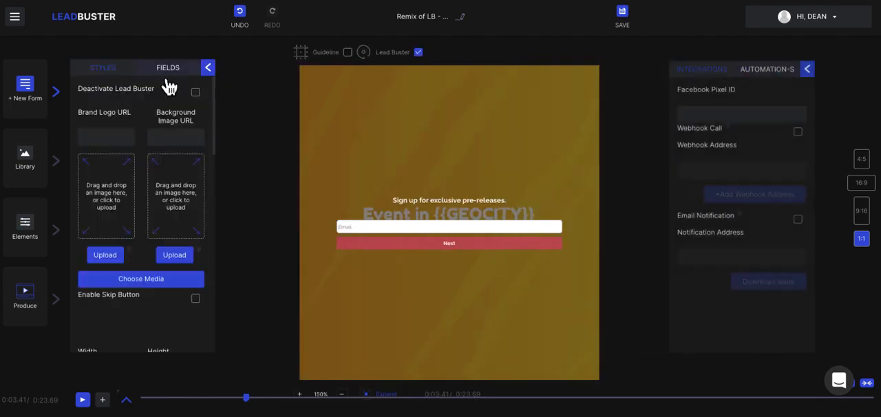
# Add the Animation 24 confetti effect to the lead form
pyautogui.scroll(-5, 138, 265)
pyautogui.scroll(-5, 146, 274)
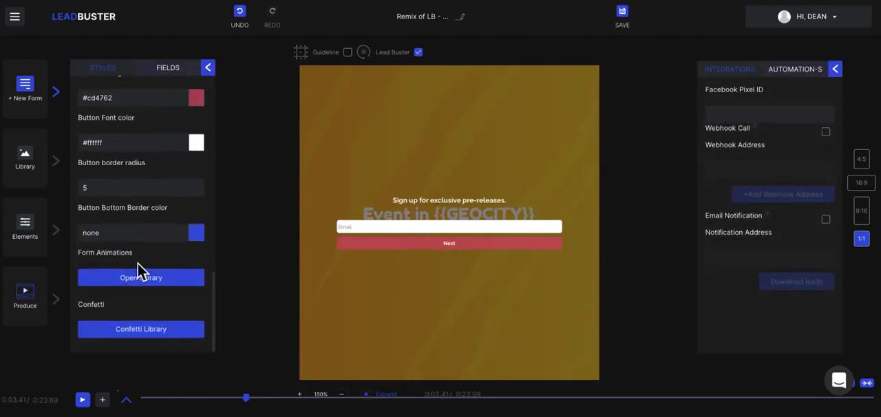
pyautogui.click(141, 328)
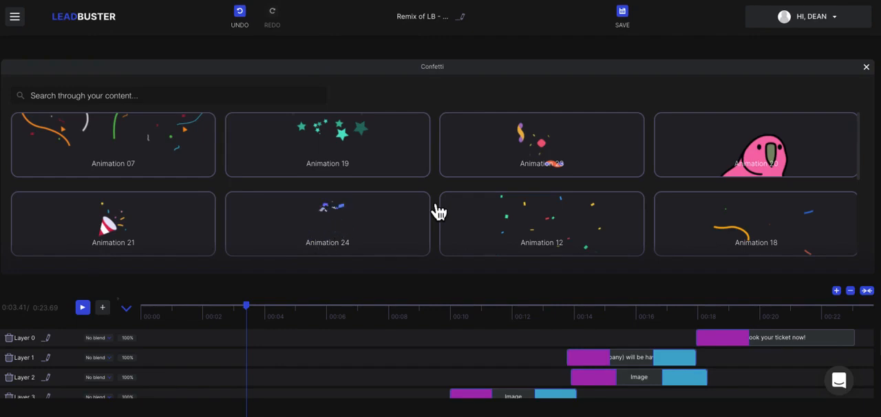
pyautogui.click(396, 219)
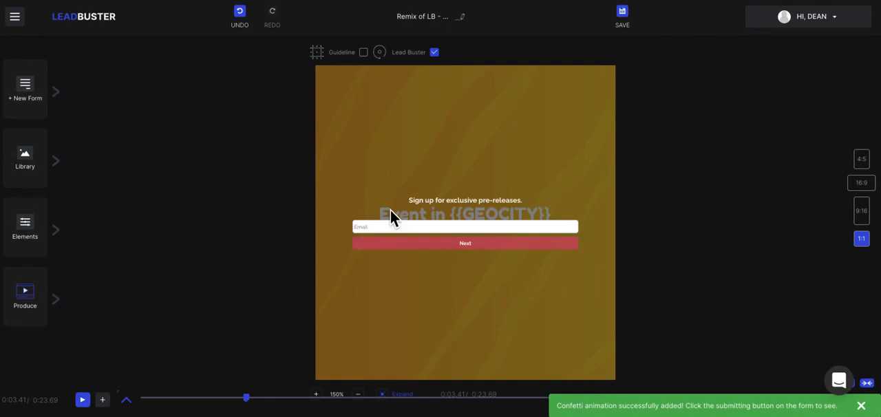
# Move the playhead to the start of the video and switch to the 16:9 layout
pyautogui.click(247, 399)
pyautogui.moveTo(249, 406); pyautogui.dragTo(138, 406)
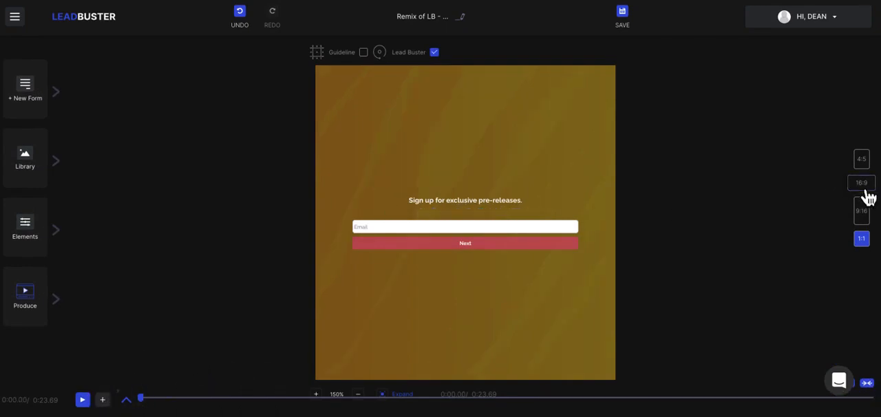
pyautogui.click(863, 188)
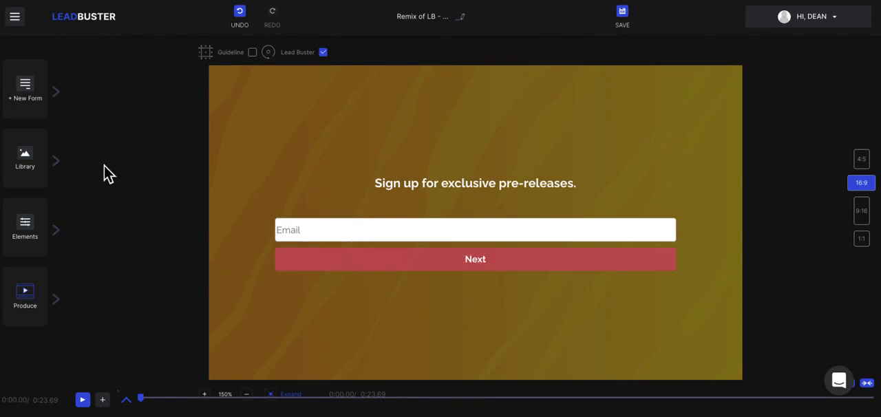
# Reopen the custom form's settings and add two single-line fields below the last name field
pyautogui.click(61, 100)
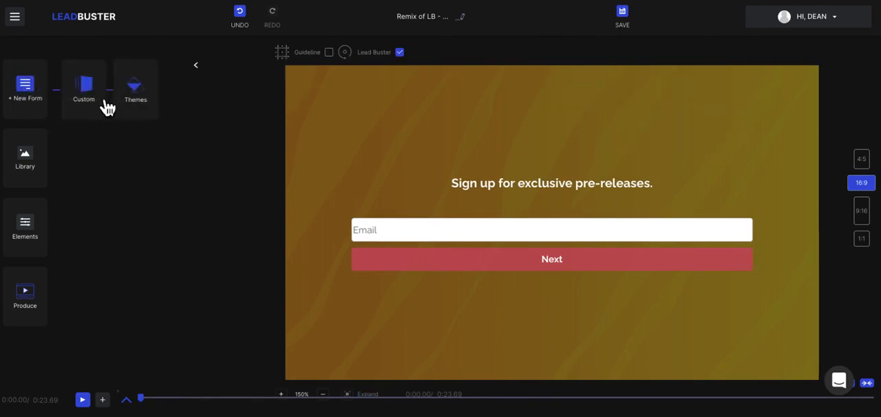
pyautogui.click(97, 102)
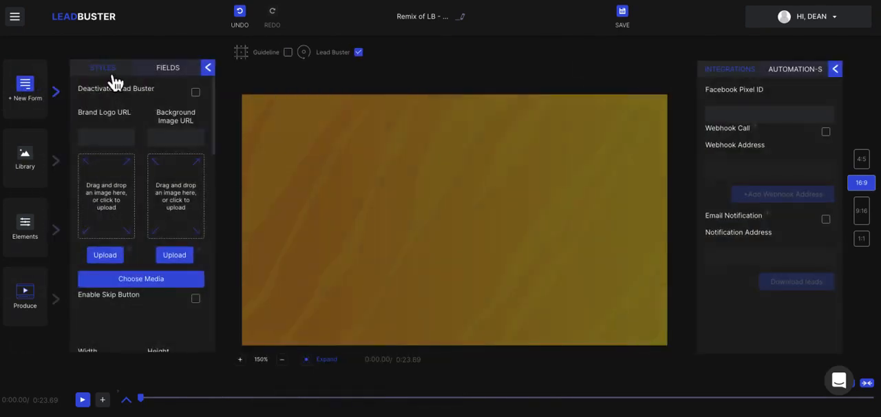
pyautogui.scroll(-10, 141, 248)
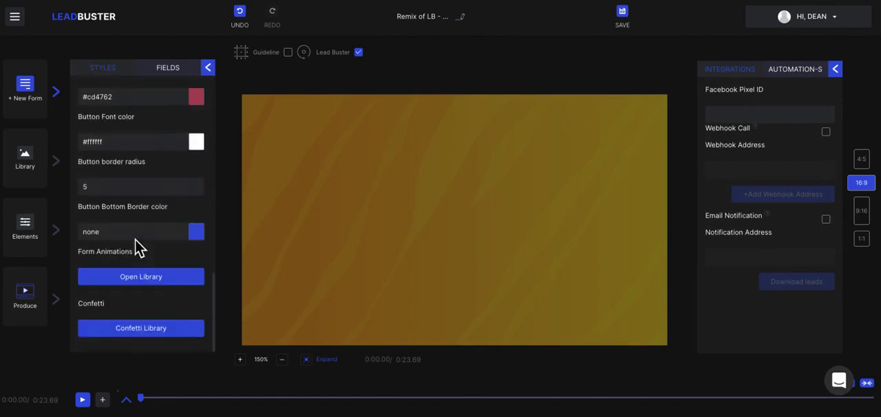
pyautogui.click(135, 237)
pyautogui.scroll(10, 135, 243)
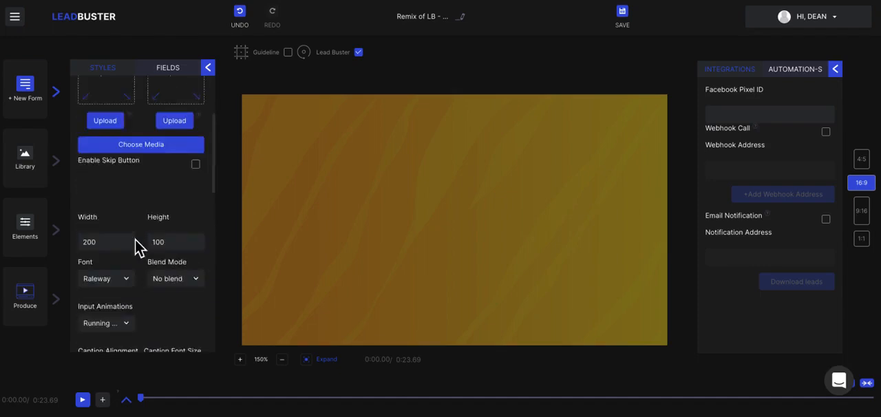
pyautogui.click(172, 69)
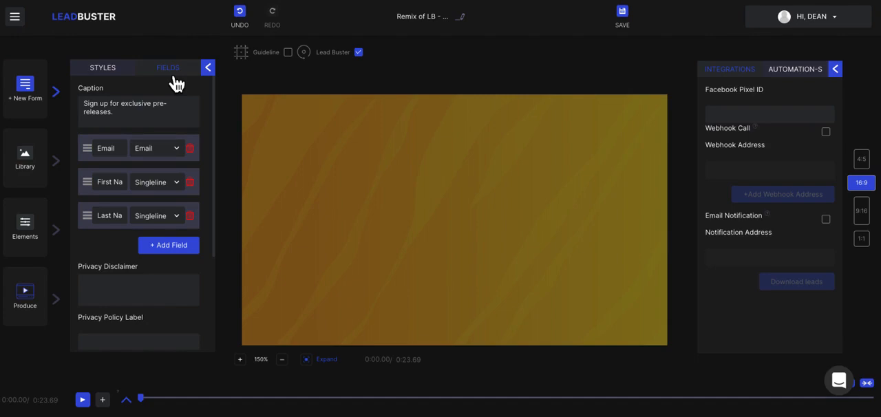
pyautogui.click(183, 249)
pyautogui.click(183, 275)
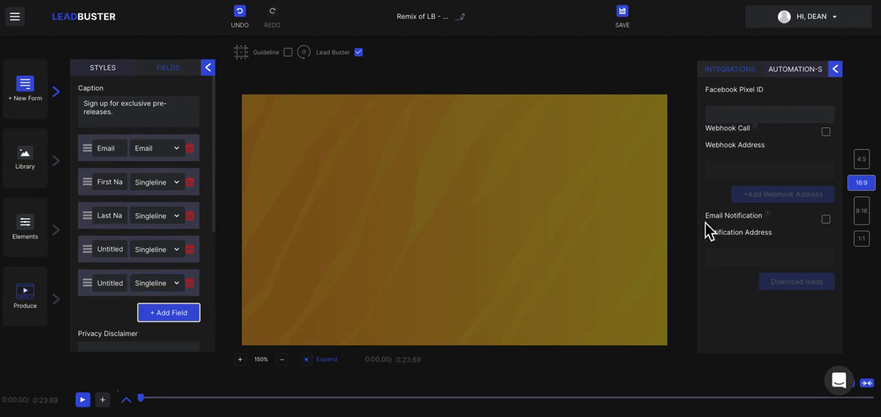
# Delete the two untitled single-line fields below the last name field from the form
pyautogui.click(828, 221)
pyautogui.click(199, 257)
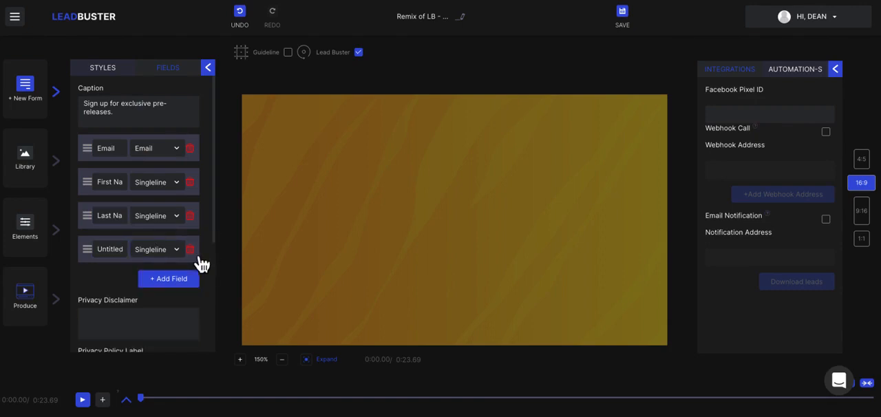
pyautogui.click(198, 257)
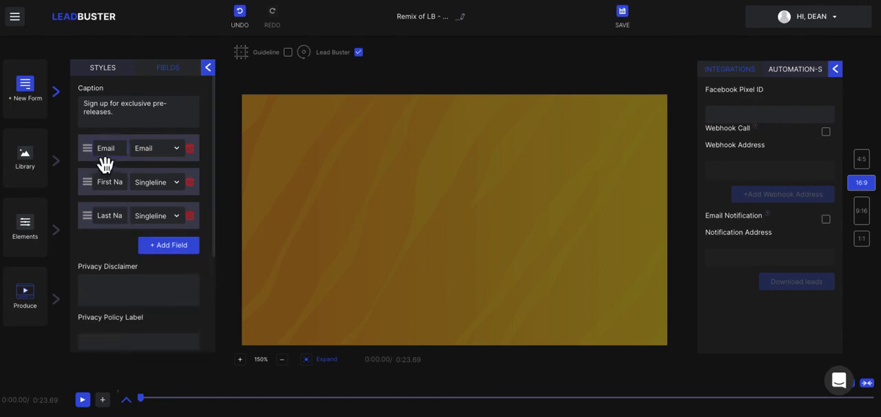
# Set the form's submit button label to "Get This Now" and close the form settings
pyautogui.scroll(-1, 116, 255)
pyautogui.click(111, 205)
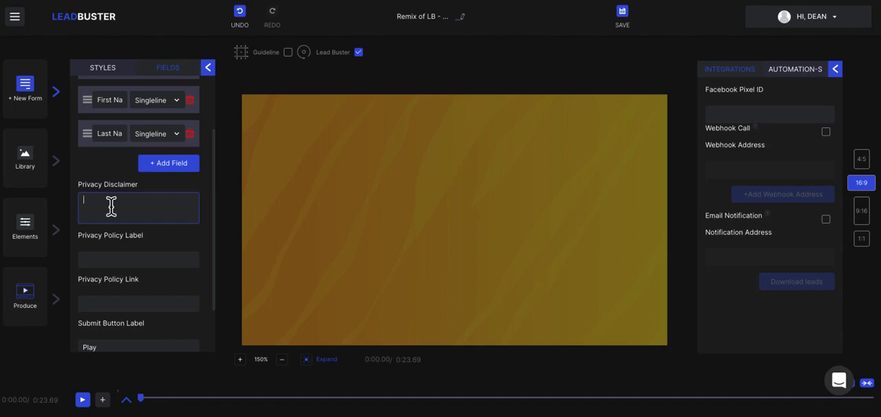
pyautogui.click(120, 261)
pyautogui.scroll(-2, 121, 261)
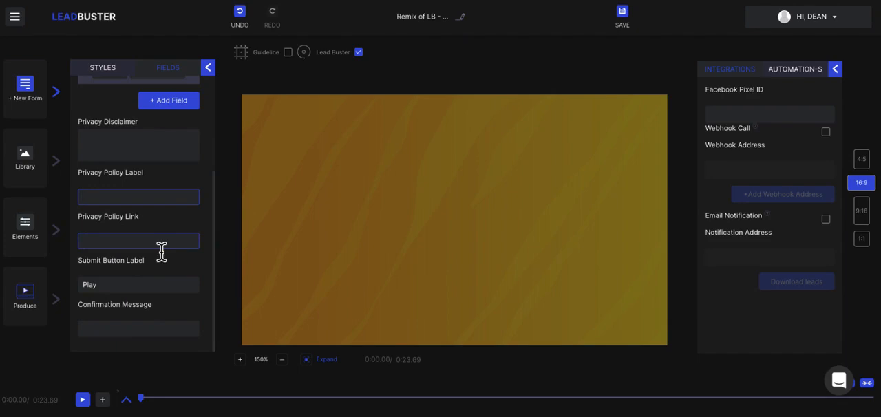
pyautogui.click(108, 290)
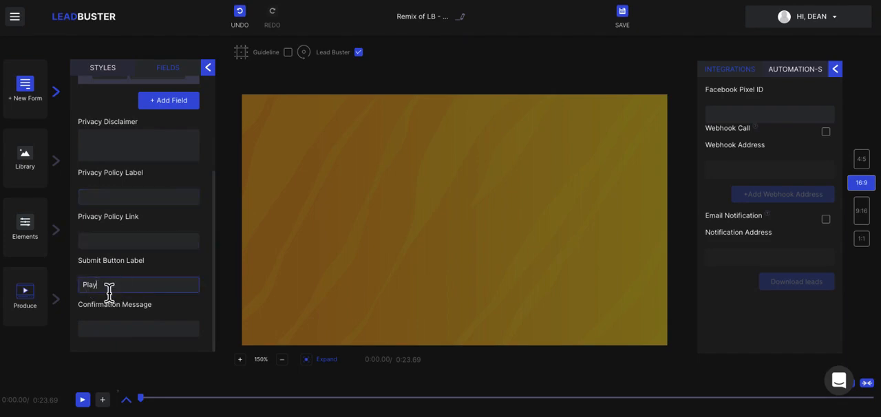
pyautogui.press('BackSpace')
pyautogui.press('BackSpace')
pyautogui.press('BackSpace')
pyautogui.press('BackSpace')
pyautogui.write('Get This Now')
pyautogui.click(121, 333)
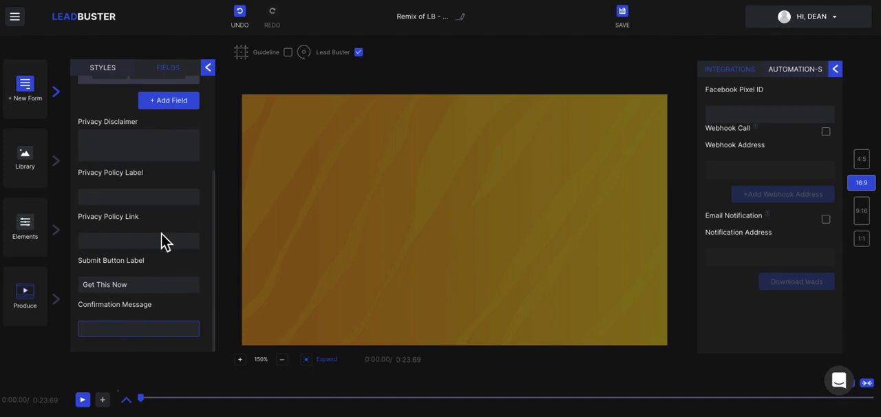
pyautogui.scroll(3, 162, 238)
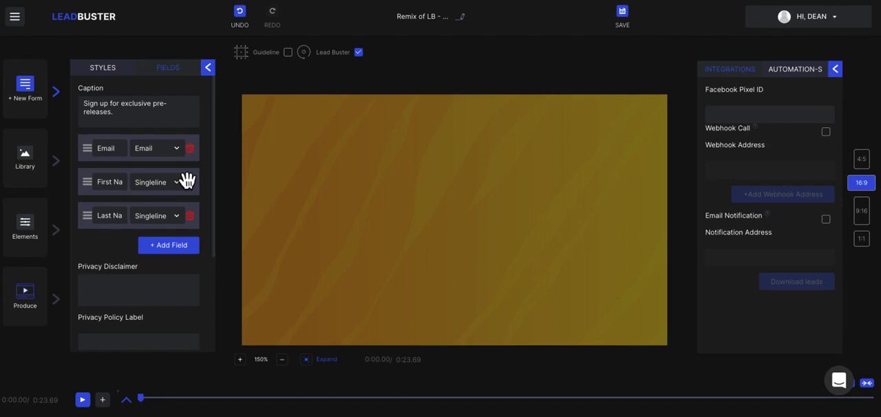
pyautogui.click(209, 69)
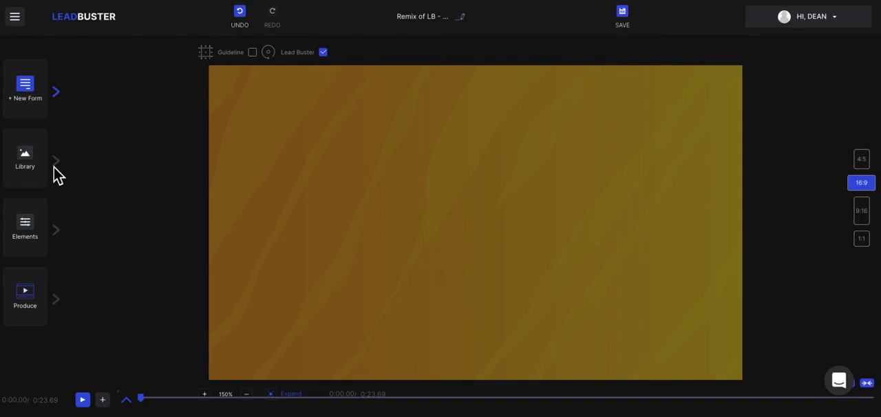
# Add a text element to the video and look through its link, animation and timing settings
pyautogui.click(57, 231)
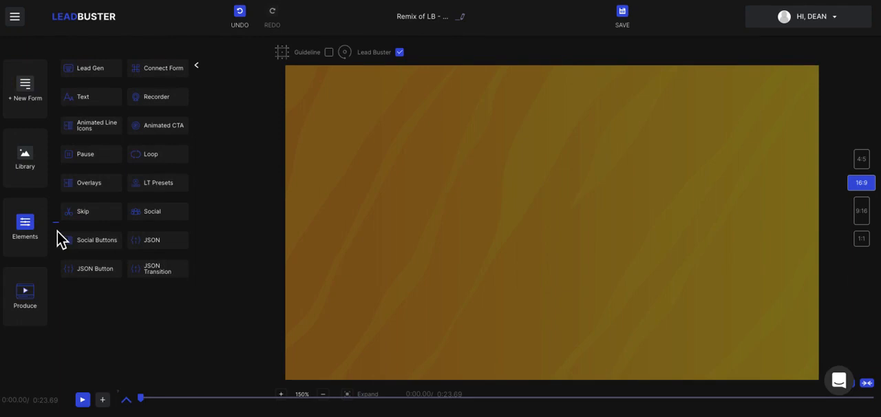
pyautogui.click(91, 103)
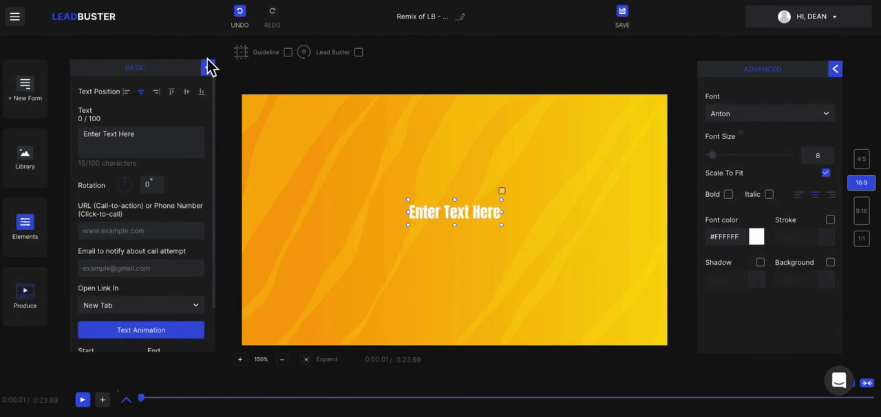
pyautogui.scroll(-1, 127, 216)
pyautogui.scroll(-1, 123, 210)
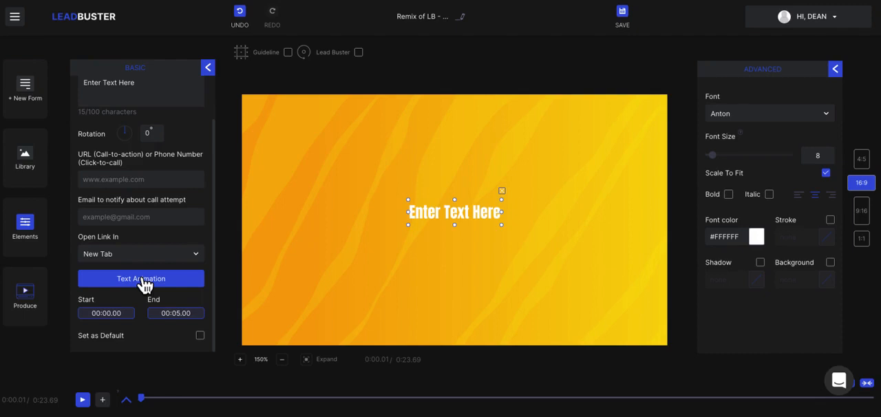
pyautogui.click(209, 69)
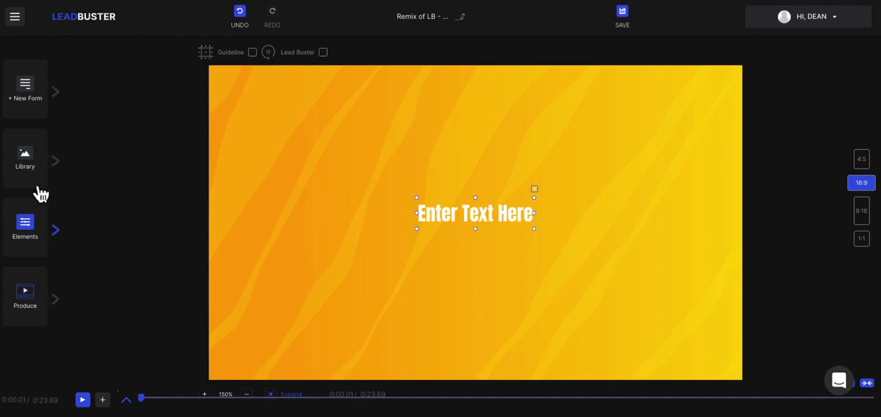
# Try the red Compare Now animated call-to-action on the video, then delete it
pyautogui.click(44, 228)
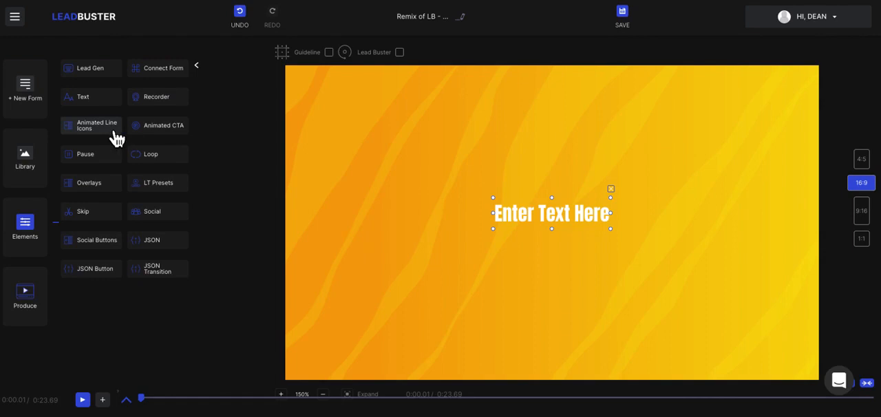
pyautogui.click(153, 130)
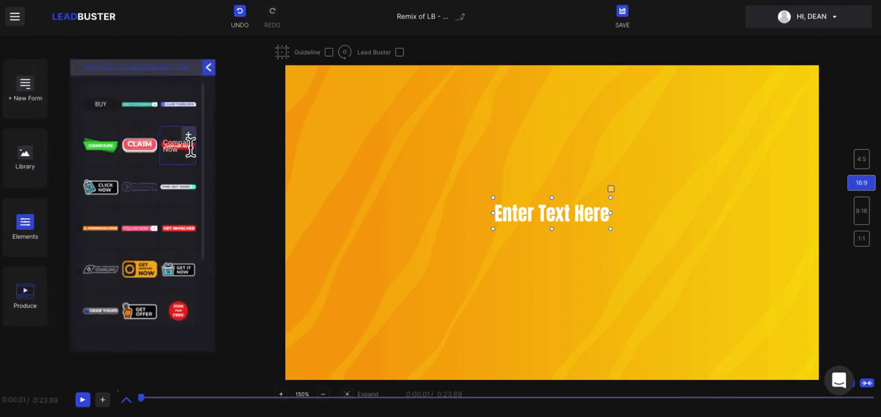
pyautogui.click(195, 138)
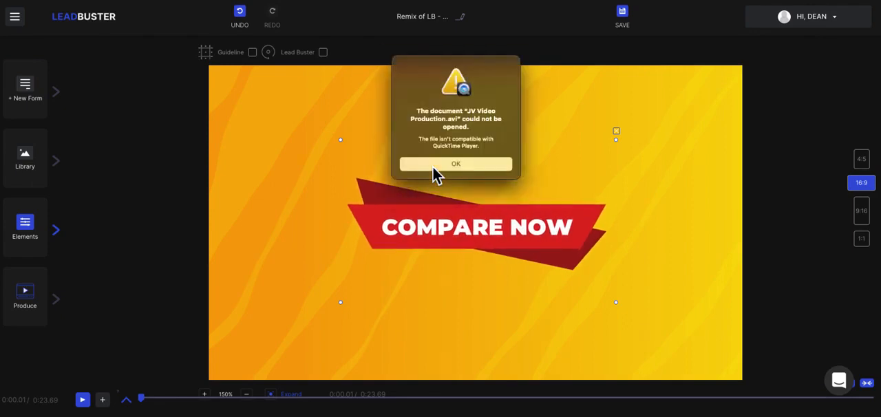
pyautogui.click(434, 167)
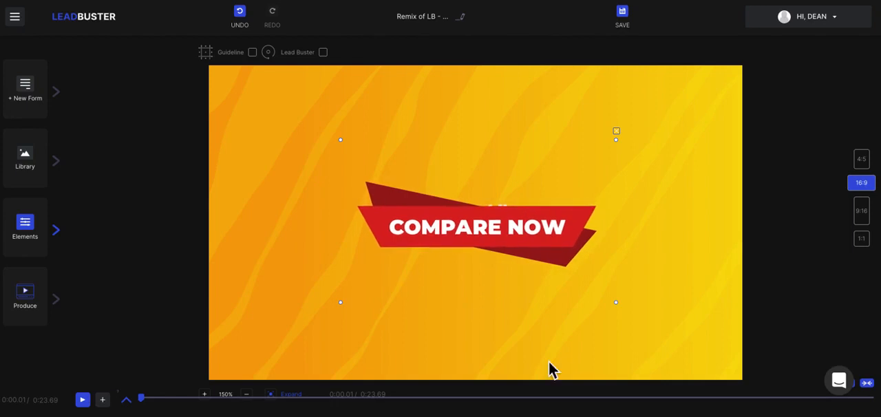
pyautogui.click(618, 132)
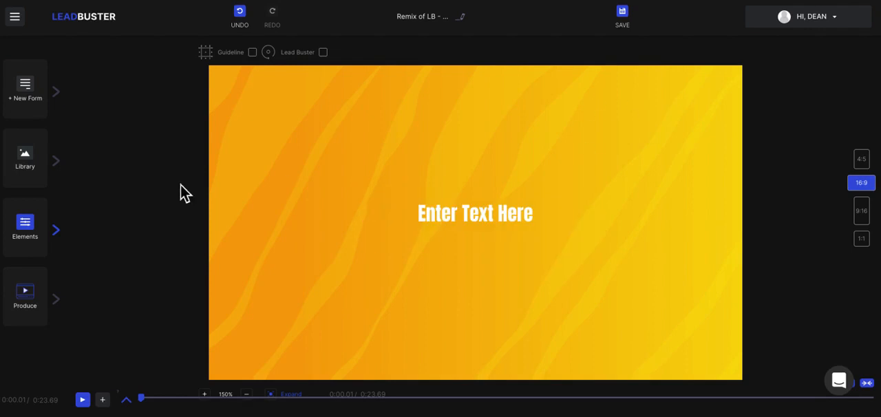
# Delete the "Enter Text Here" placeholder text from the video
pyautogui.click(468, 217)
pyautogui.click(31, 228)
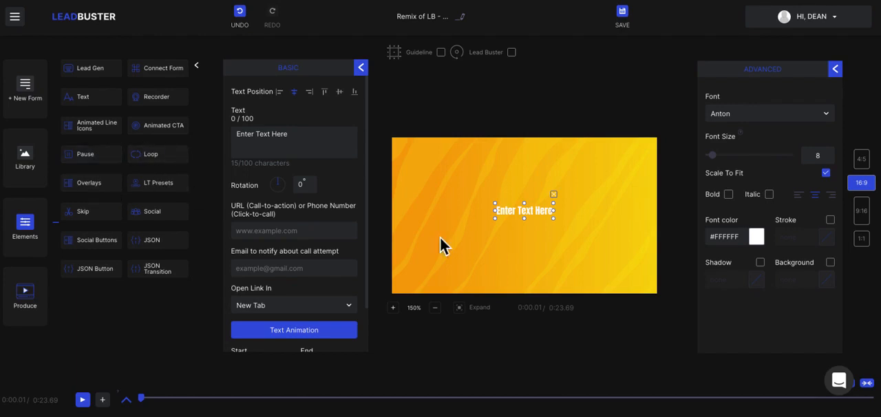
pyautogui.click(558, 197)
# Add the animated overlay with the single curved white stroke, set its colour to #1a0a0a and play the video briefly
pyautogui.click(105, 185)
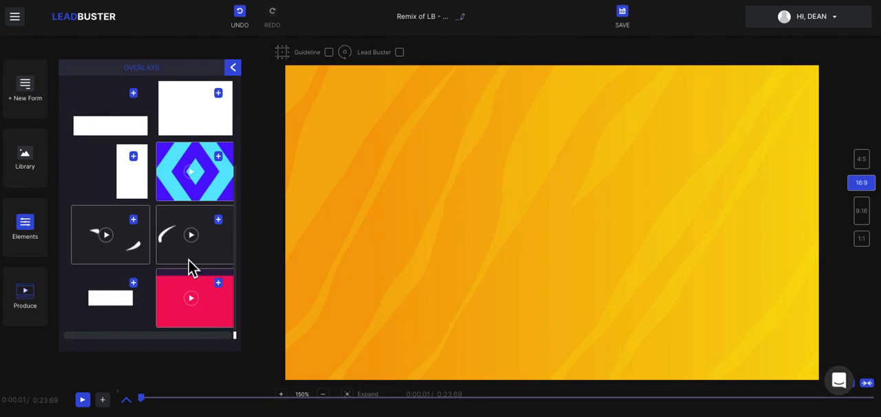
pyautogui.click(223, 219)
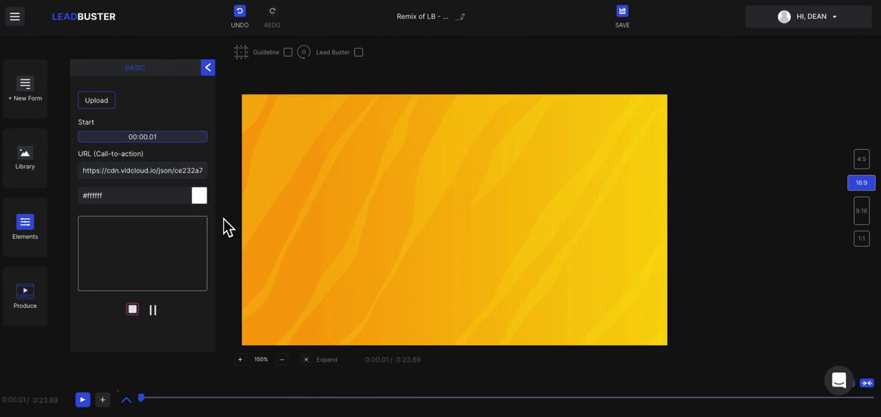
pyautogui.click(206, 199)
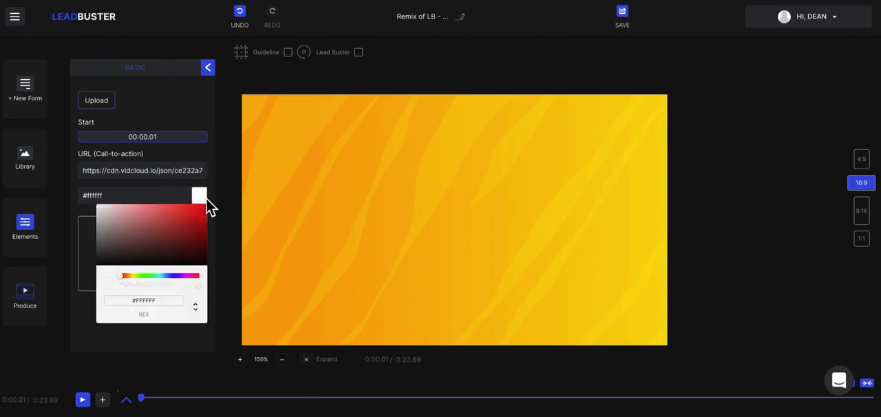
pyautogui.click(169, 261)
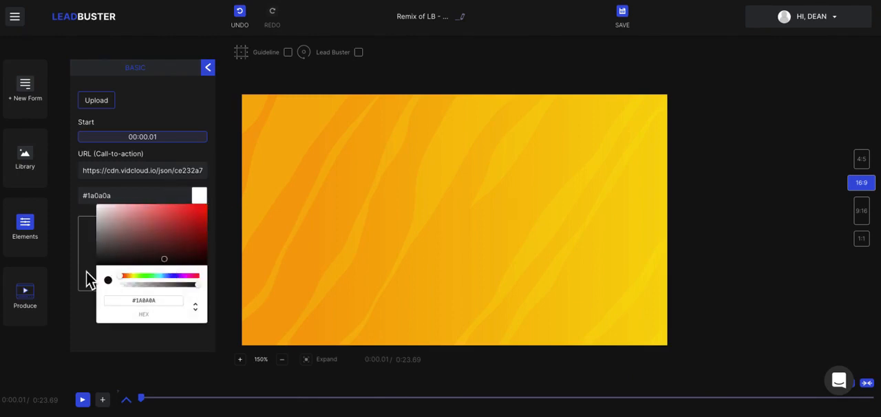
pyautogui.click(88, 277)
pyautogui.click(135, 310)
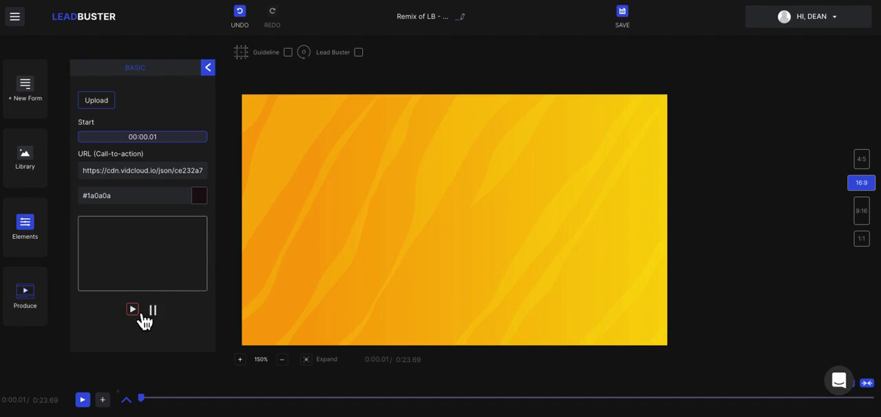
pyautogui.click(92, 404)
pyautogui.click(83, 400)
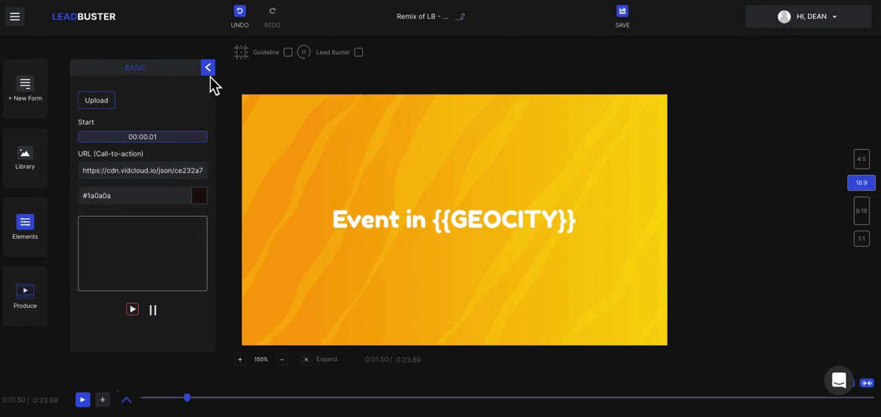
# Add the Postcard Effect lower thirds preset to the video and close the preset list
pyautogui.click(31, 232)
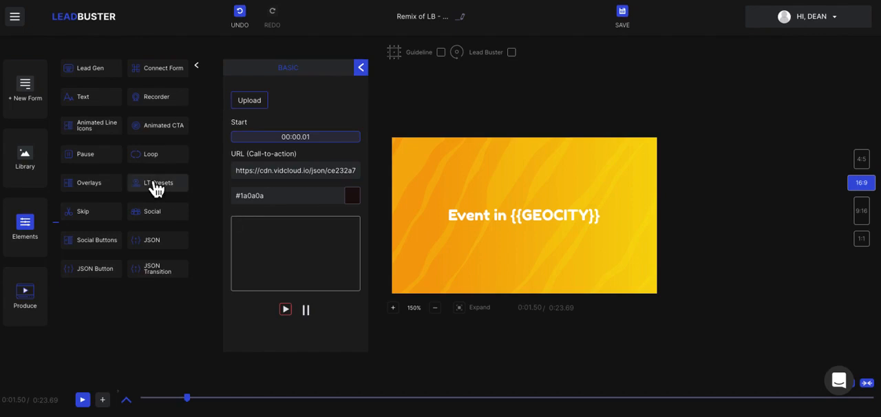
pyautogui.click(150, 183)
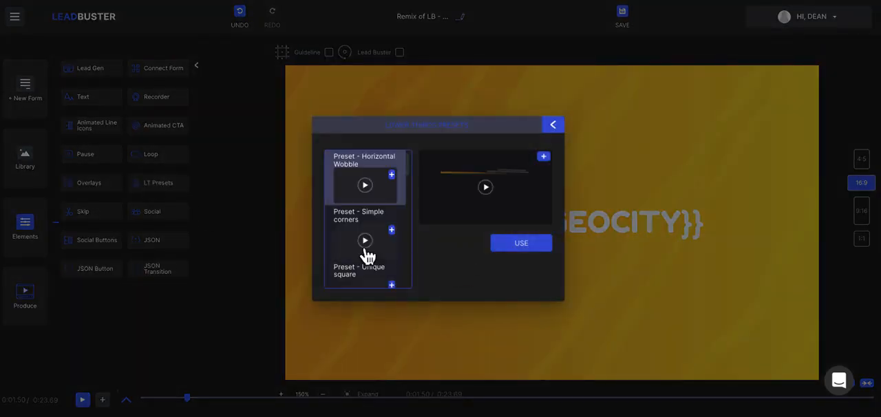
pyautogui.scroll(-6, 368, 256)
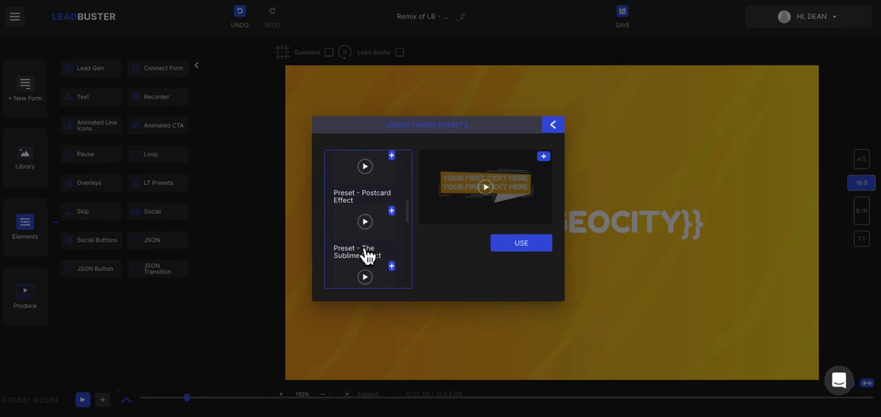
pyautogui.click(402, 222)
pyautogui.click(553, 125)
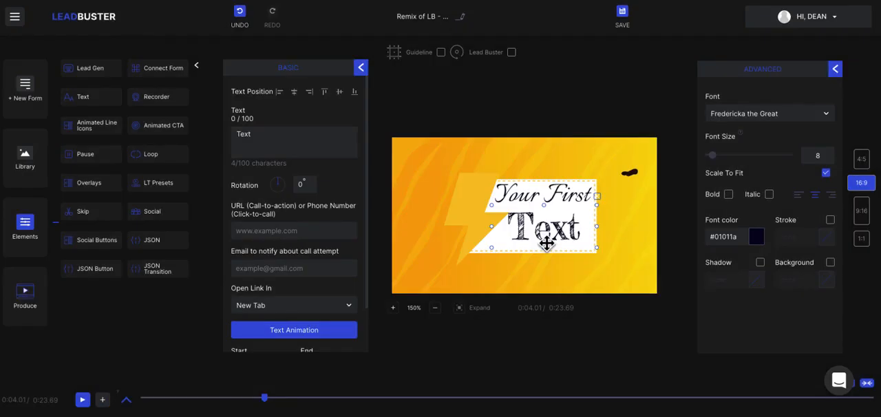
# Replace the word "Text" on the second line of the lower third with "Hello"
pyautogui.click(538, 199)
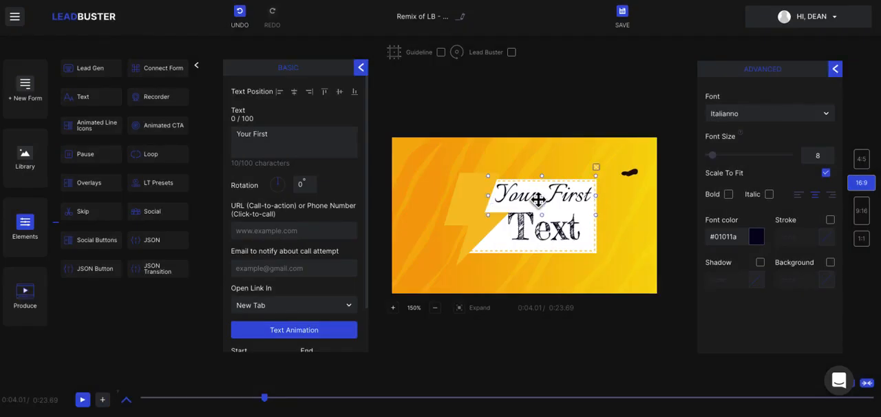
pyautogui.click(542, 240)
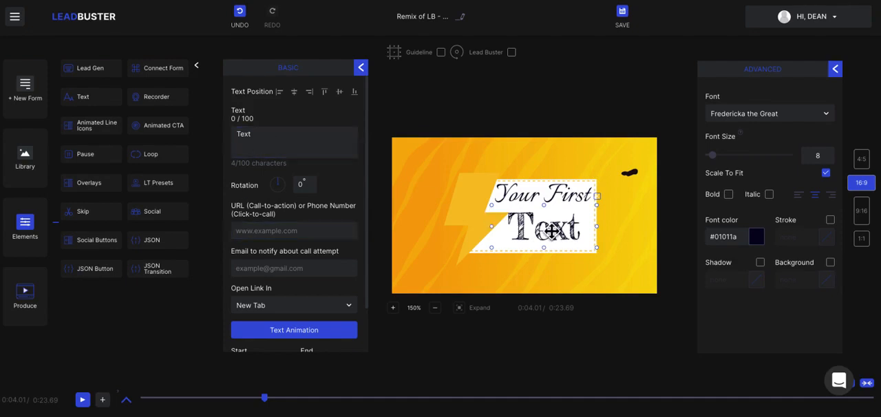
pyautogui.click(287, 138)
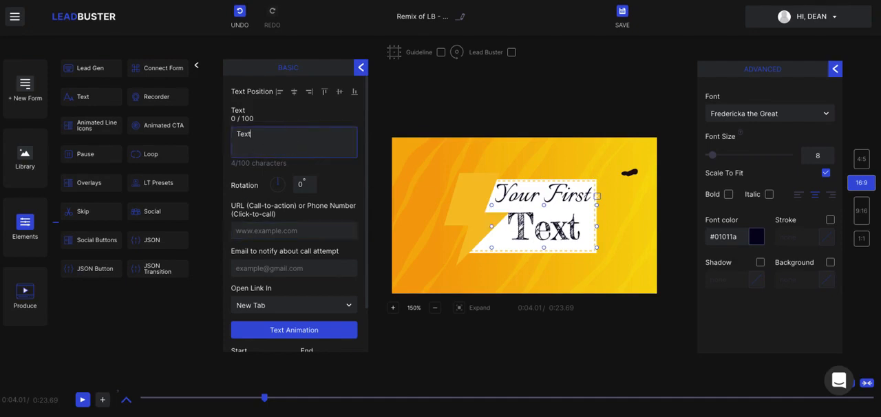
pyautogui.press('BackSpace')
pyautogui.press('BackSpace')
pyautogui.press('BackSpace')
pyautogui.press('BackSpace')
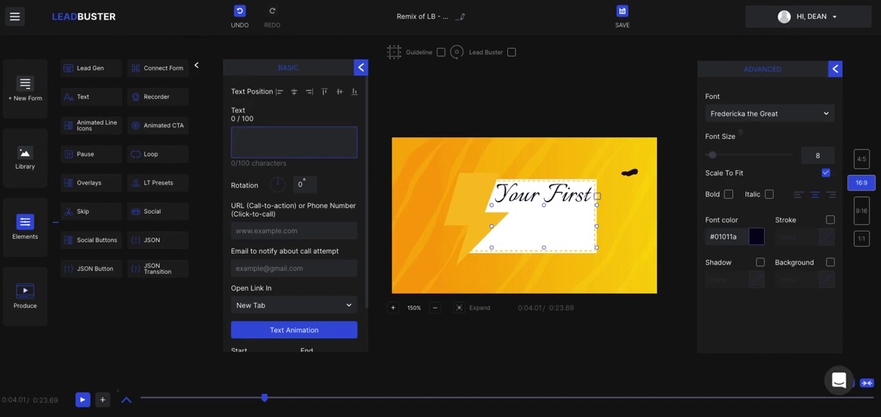
pyautogui.write('T')
pyautogui.press('BackSpace')
pyautogui.write('Hello')
# Replace "Your First" on the lower third's first line with the person's first name and check the text's timing settings
pyautogui.click(575, 197)
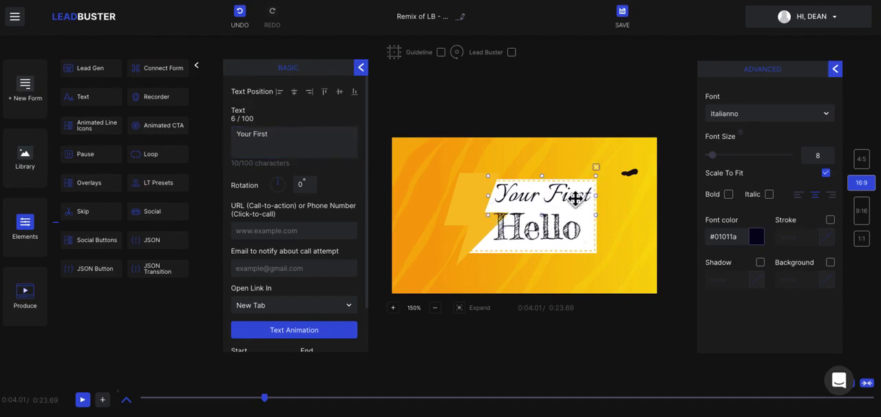
pyautogui.moveTo(293, 142); pyautogui.dragTo(237, 142)
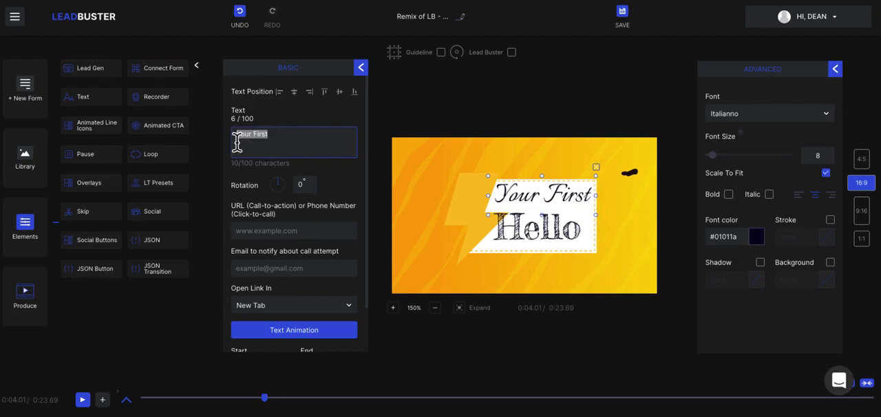
pyautogui.write('Dean')
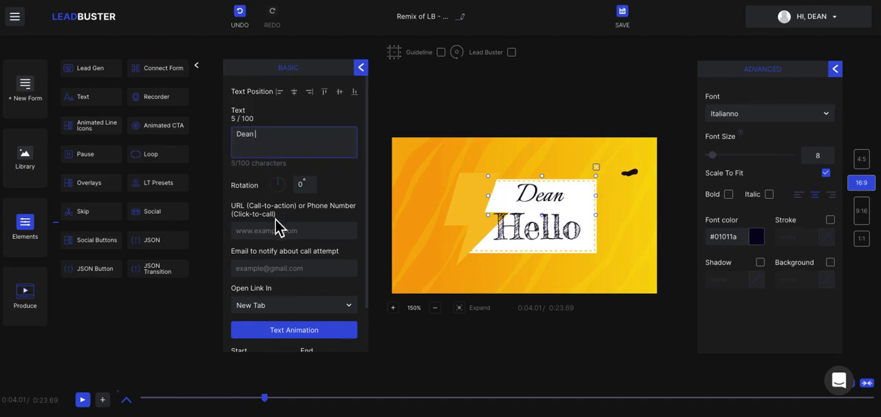
pyautogui.scroll(-1, 279, 225)
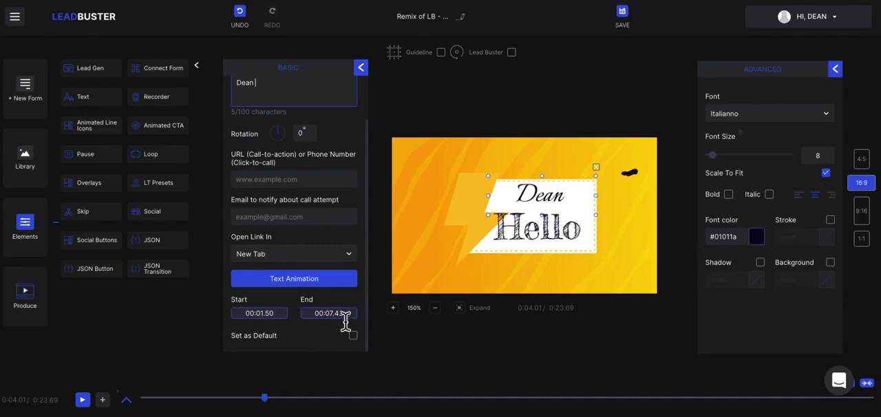
pyautogui.scroll(1, 354, 320)
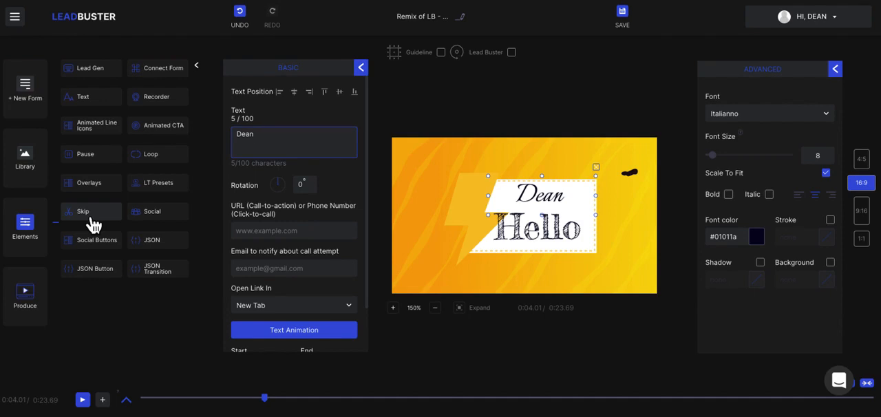
# Add a social Like button element, move it near the centre of the video and look through its plugin types
pyautogui.click(154, 217)
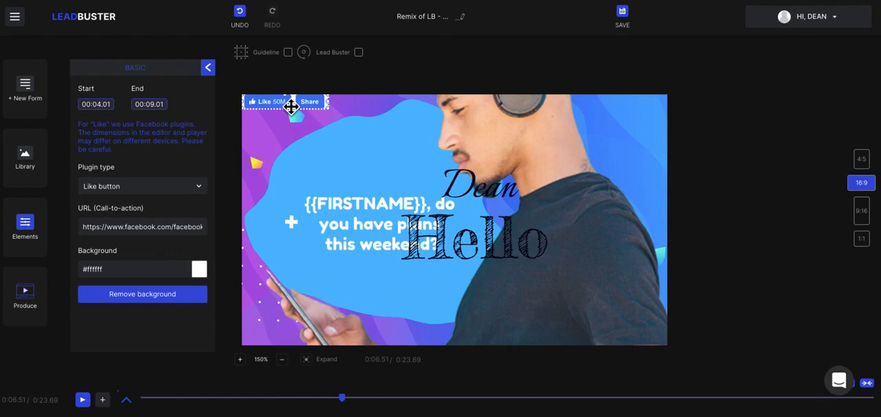
pyautogui.moveTo(291, 105); pyautogui.dragTo(413, 169)
pyautogui.click(177, 199)
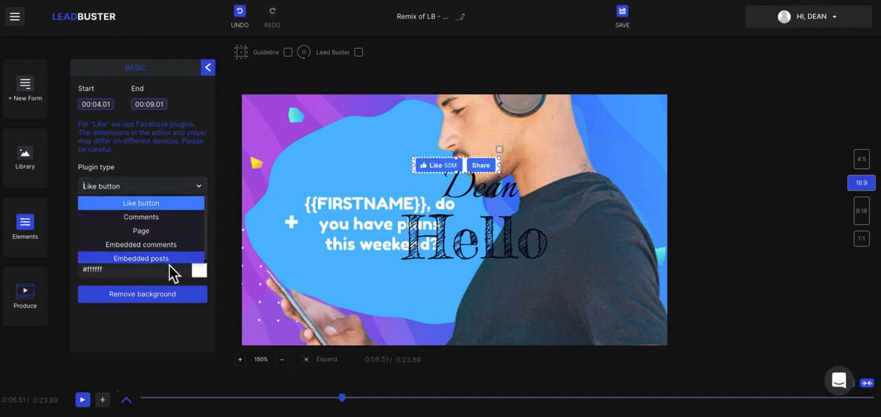
pyautogui.click(197, 190)
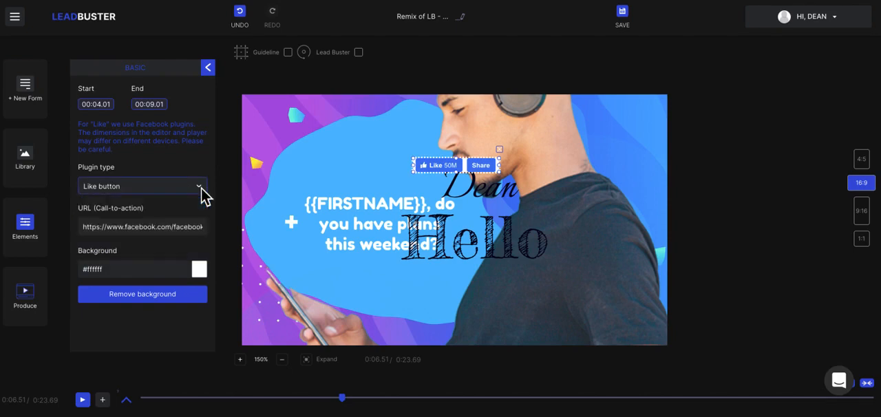
pyautogui.click(146, 227)
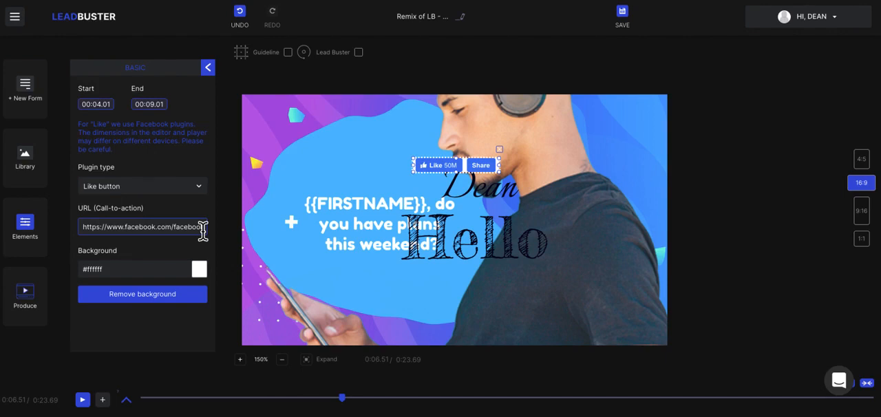
pyautogui.click(210, 71)
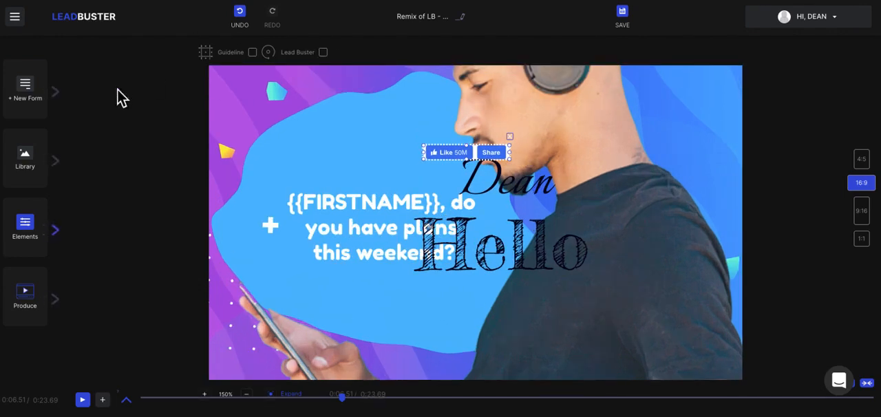
# Add the Youtube 04 social button to the video and move it up over the Like button
pyautogui.click(65, 238)
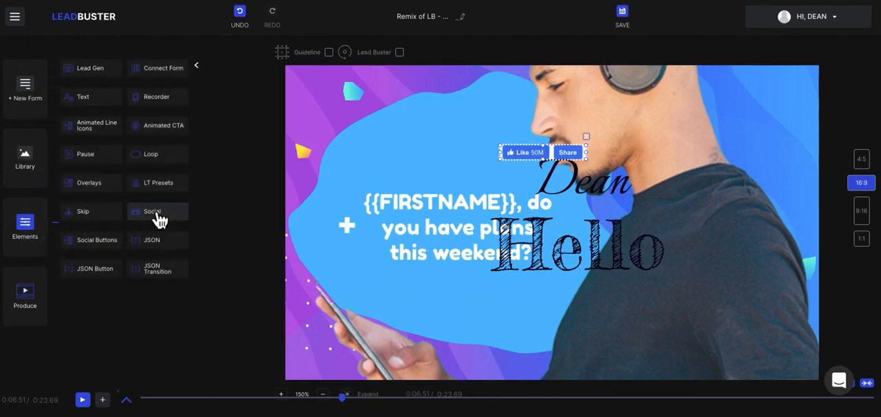
pyautogui.click(92, 246)
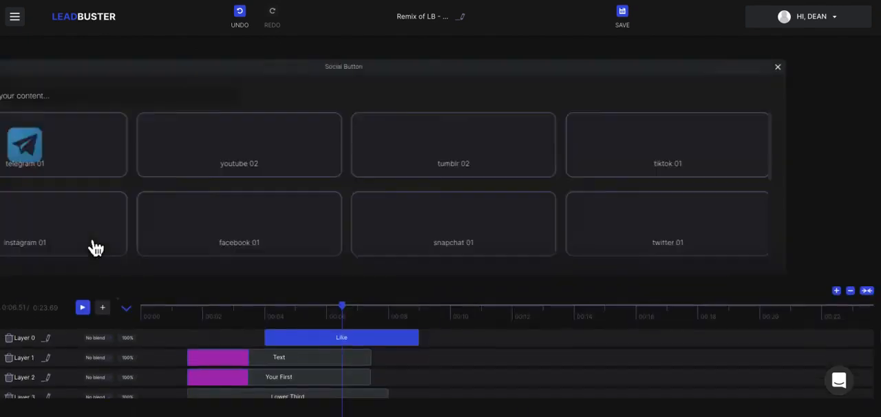
pyautogui.scroll(-5, 407, 206)
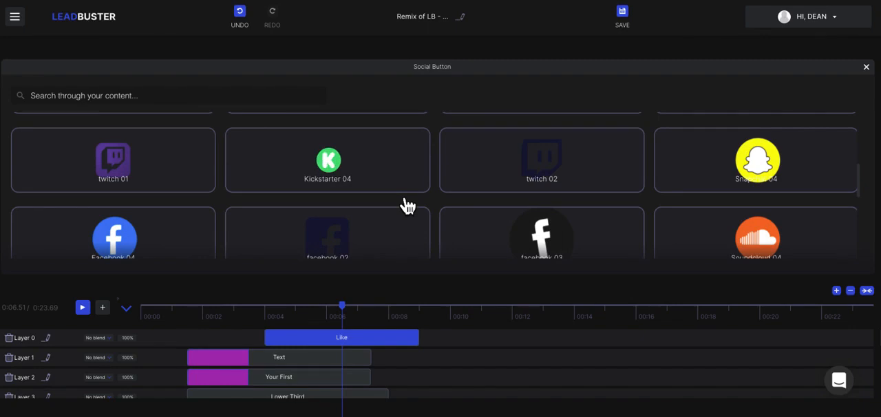
pyautogui.scroll(-3, 407, 207)
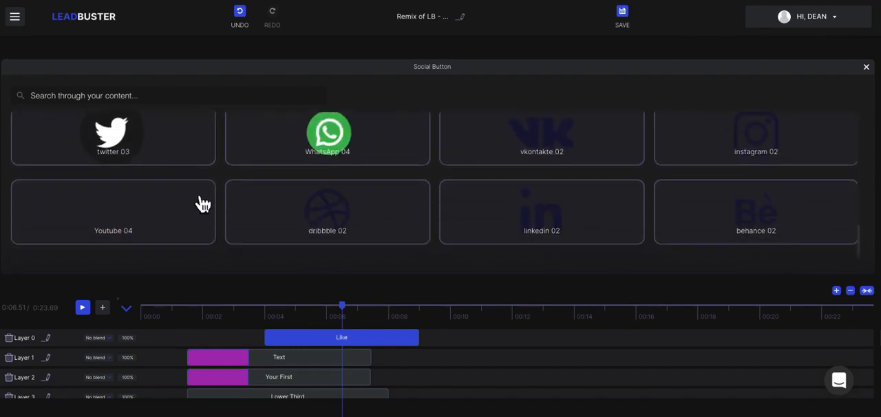
pyautogui.click(183, 216)
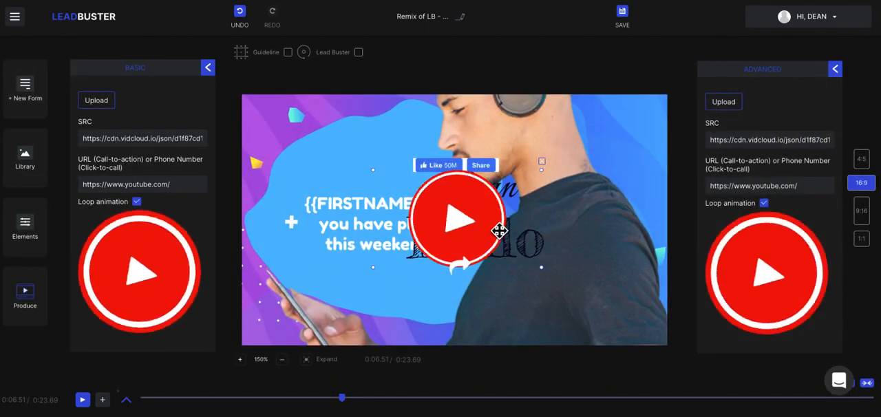
pyautogui.moveTo(476, 234); pyautogui.dragTo(478, 185)
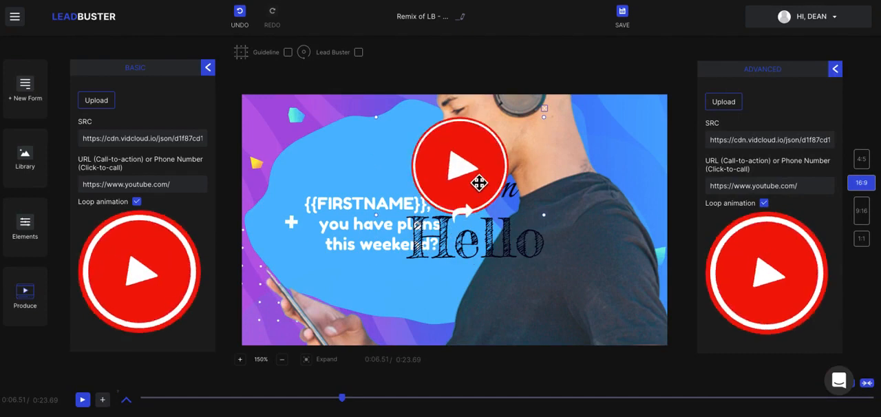
pyautogui.click(130, 184)
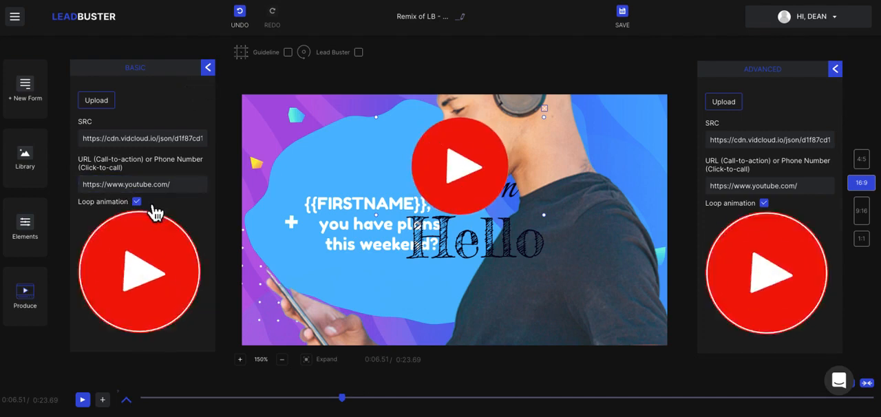
pyautogui.click(208, 68)
pyautogui.click(473, 189)
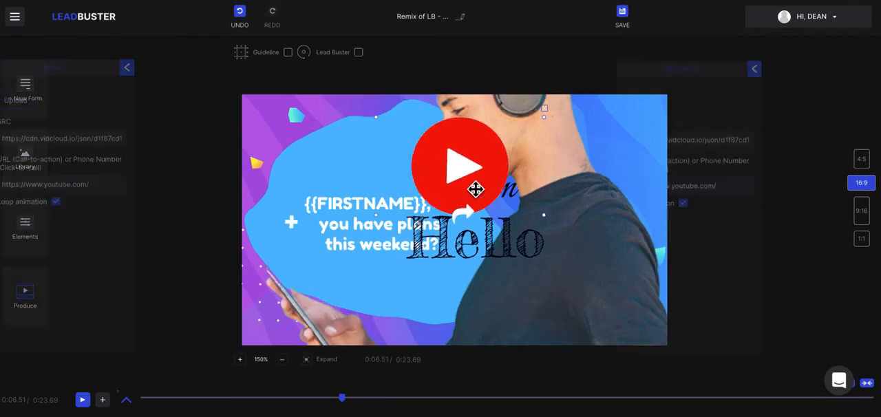
# Show the timeline layers and try the Multiply, Screen and Overlay blend modes on the YouTube button's layer
pyautogui.click(125, 400)
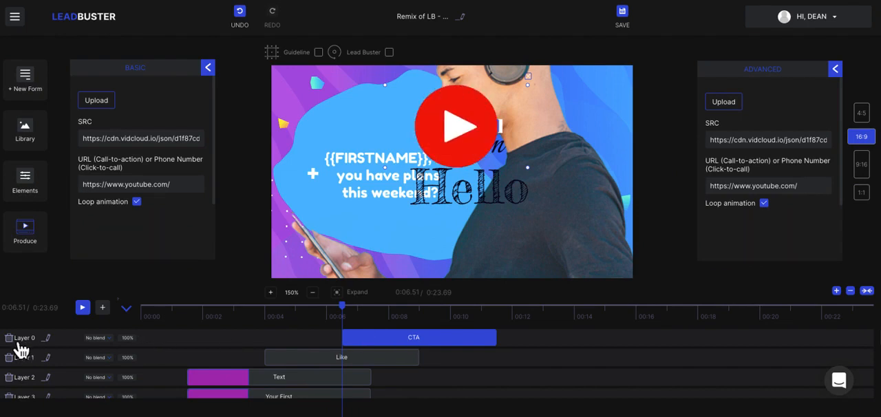
pyautogui.click(103, 339)
pyautogui.click(106, 377)
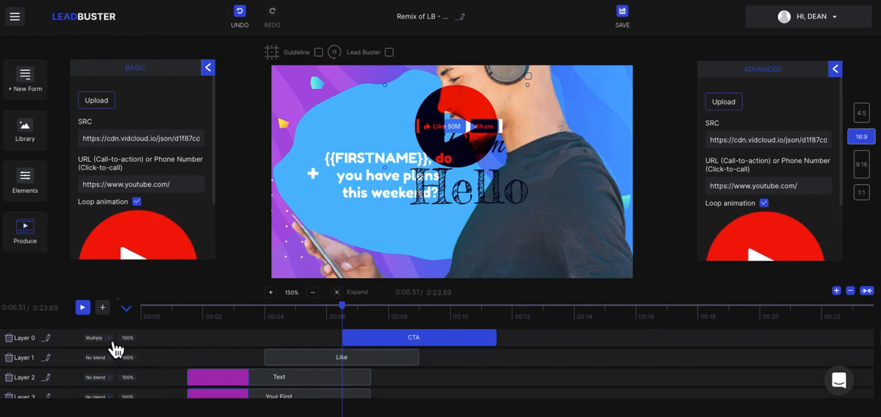
pyautogui.click(107, 338)
pyautogui.click(110, 382)
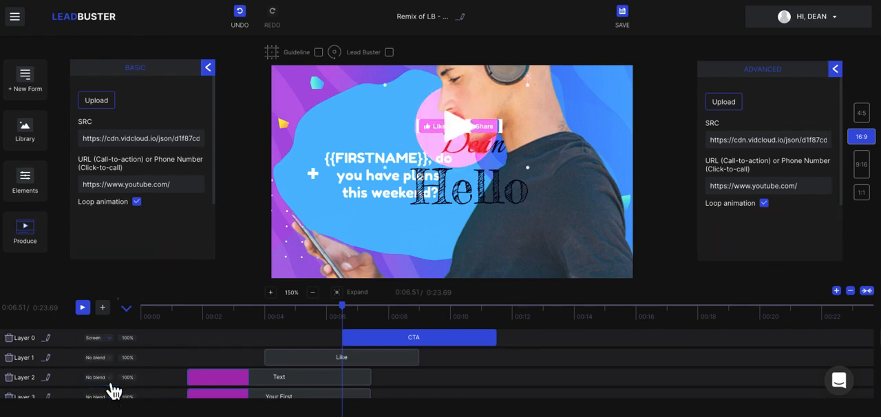
pyautogui.click(103, 338)
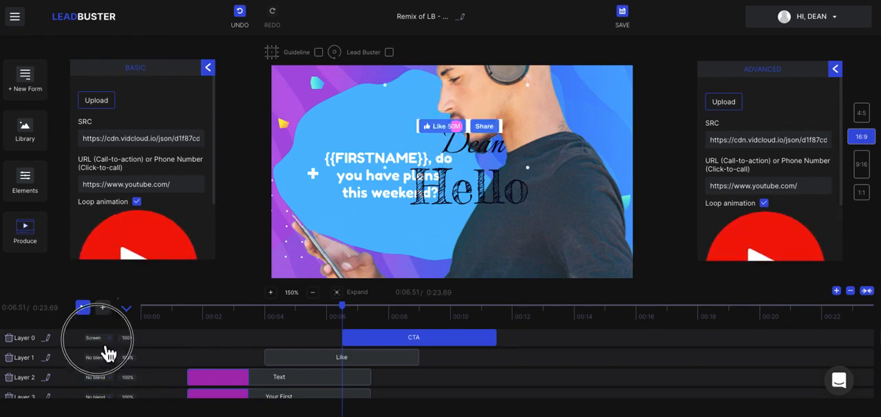
pyautogui.scroll(-2, 105, 382)
pyautogui.click(101, 381)
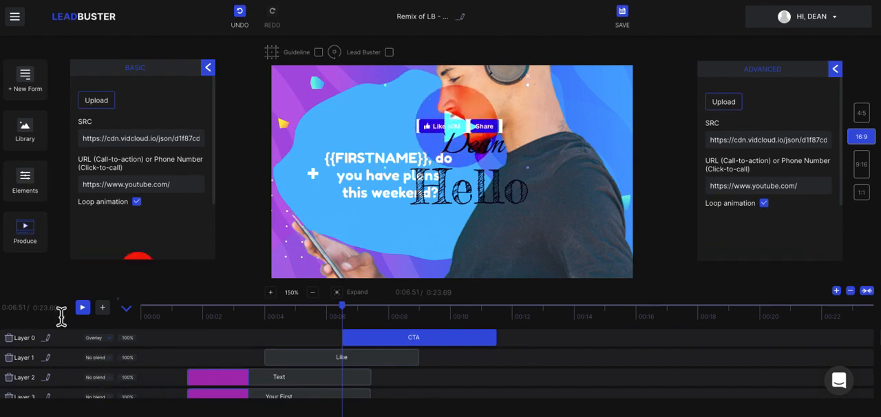
# Delete the YouTube button's layer, the Like button's layer and the "Hello" text from the video
pyautogui.click(10, 339)
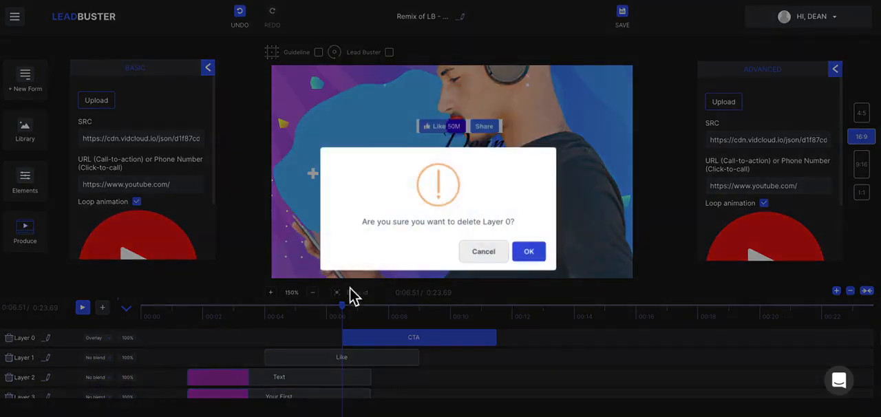
pyautogui.click(545, 252)
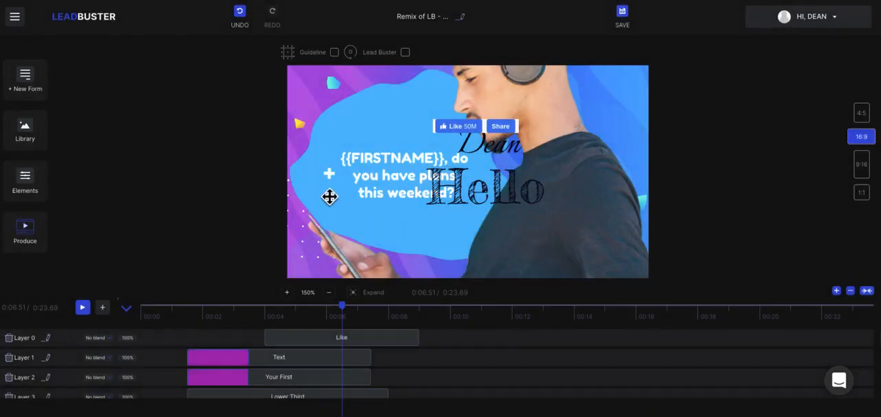
pyautogui.click(497, 193)
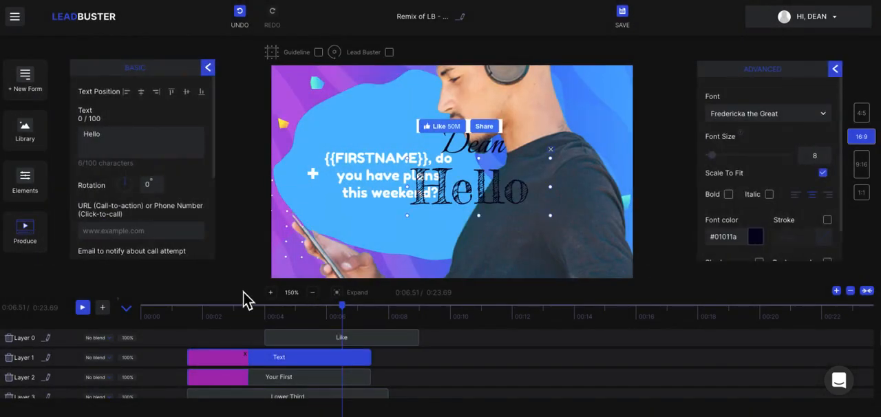
pyautogui.click(9, 338)
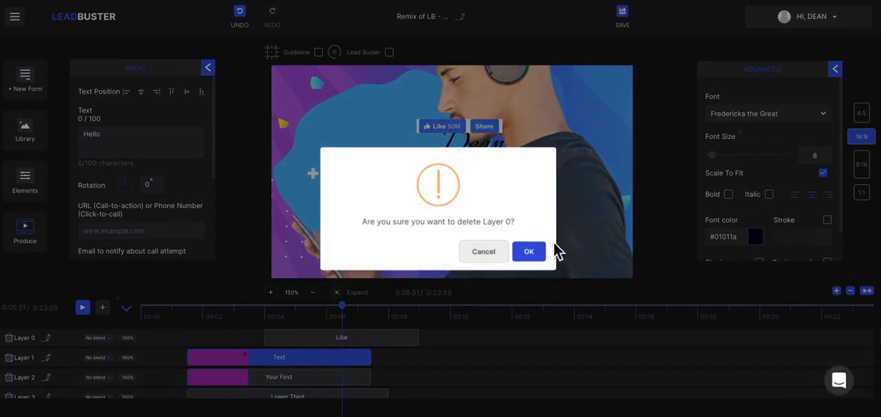
pyautogui.click(539, 256)
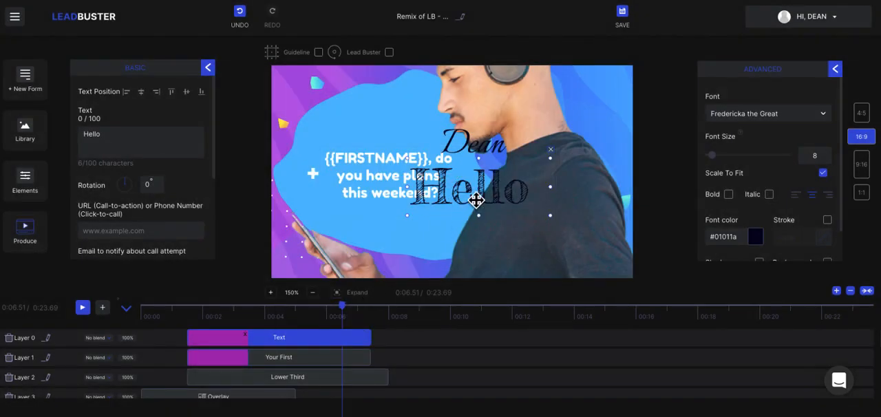
pyautogui.moveTo(478, 159)
pyautogui.mouseDown()
pyautogui.moveTo(476, 202)
pyautogui.moveTo(478, 165)
pyautogui.mouseUp()
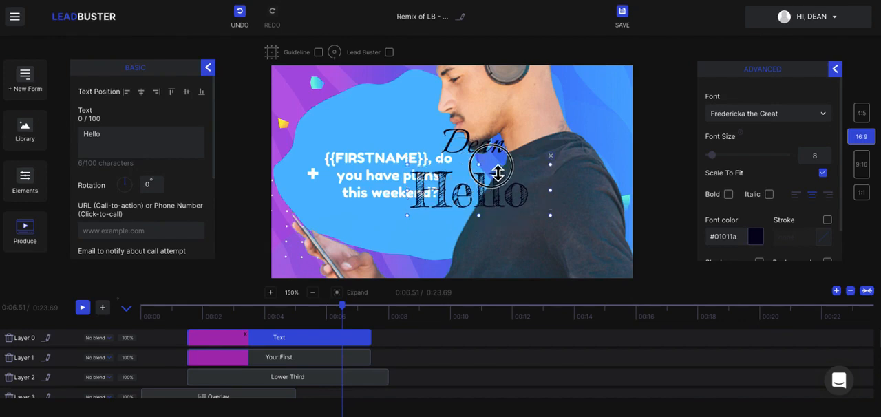
pyautogui.click(551, 155)
# Examine the font list, font size, colour, stroke, shadow and background settings of the remaining lower third text
pyautogui.click(502, 145)
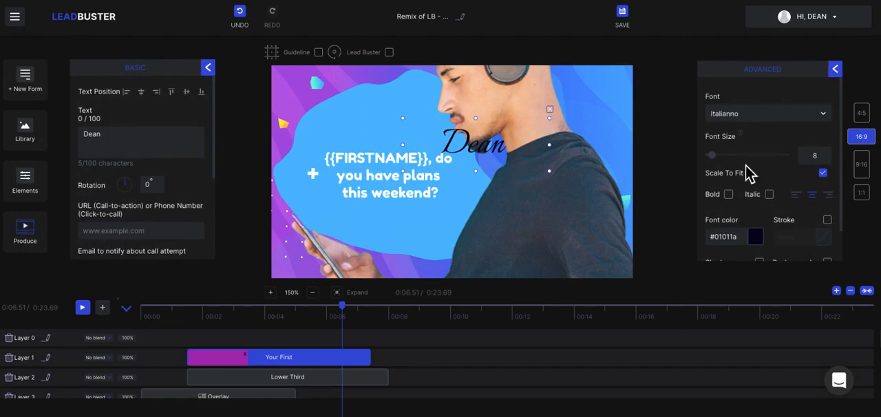
pyautogui.scroll(-1, 777, 173)
pyautogui.scroll(1, 777, 174)
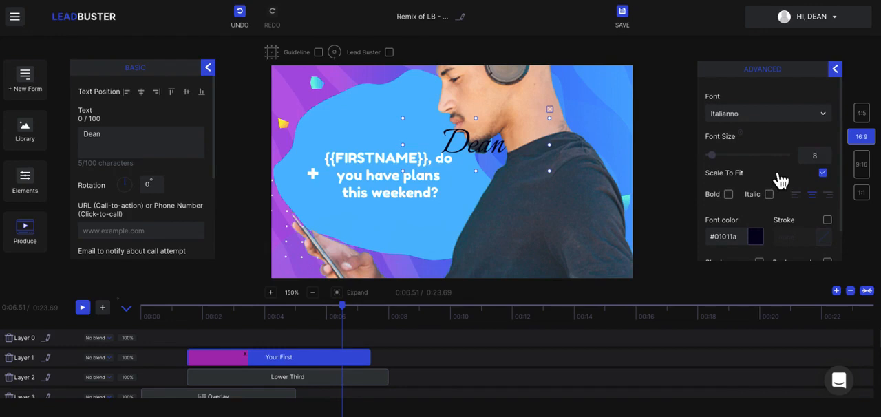
pyautogui.click(729, 119)
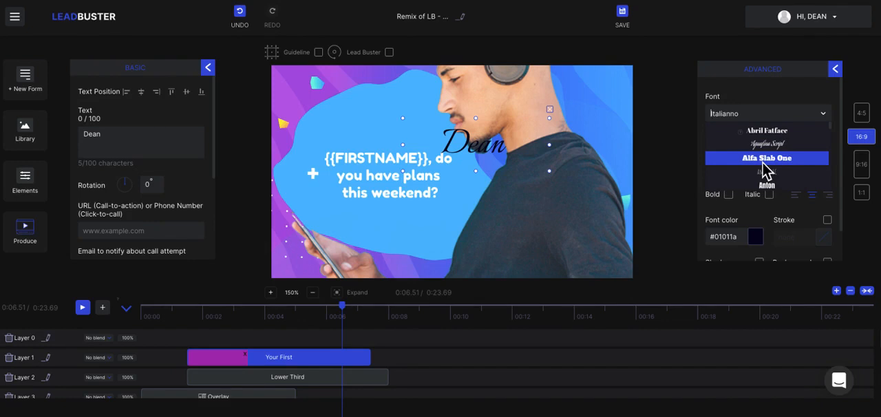
pyautogui.scroll(-3, 766, 172)
pyautogui.click(750, 87)
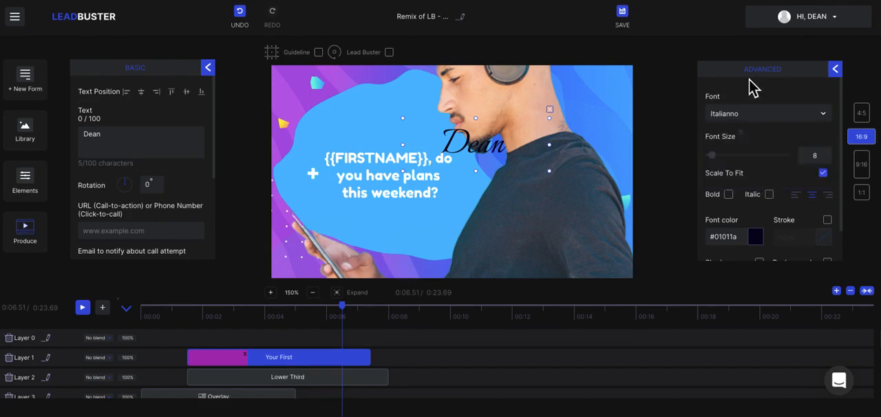
pyautogui.click(717, 156)
pyautogui.scroll(-1, 835, 222)
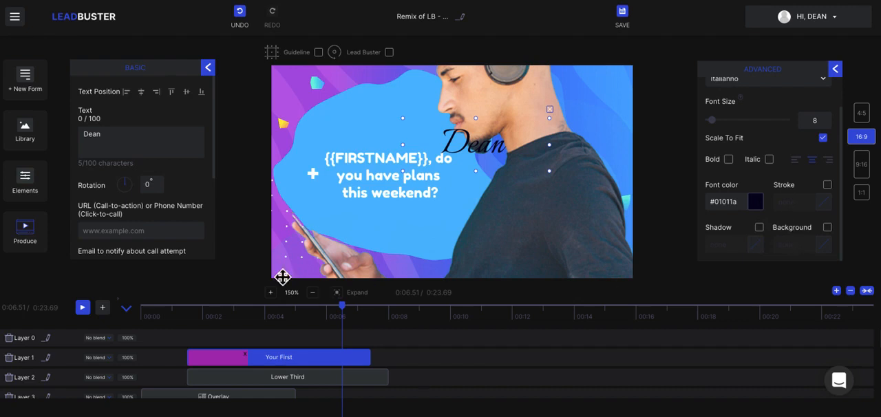
# Delete the remaining lower third name text from Layer 1 of the video
pyautogui.click(209, 68)
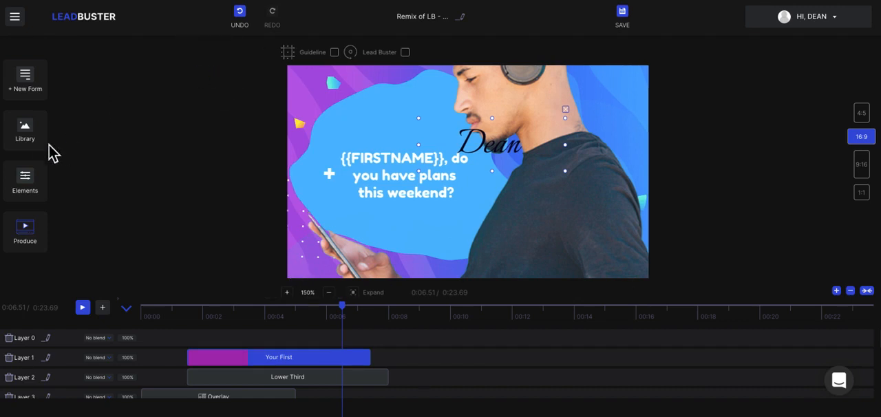
pyautogui.click(35, 181)
pyautogui.scroll(-1, 171, 175)
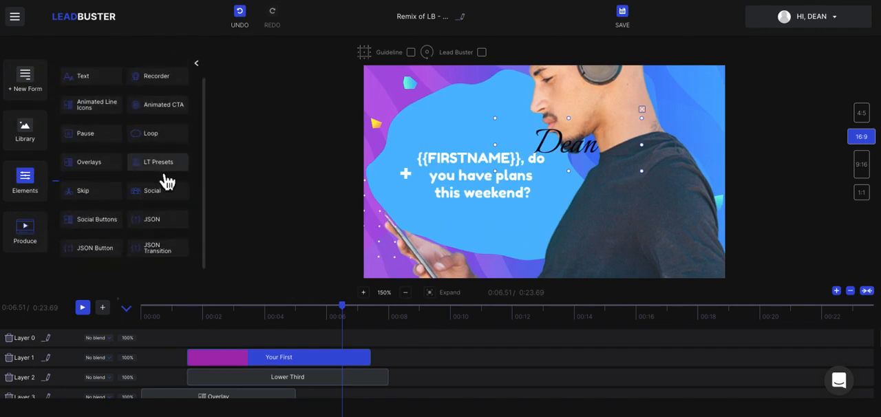
pyautogui.scroll(1, 167, 181)
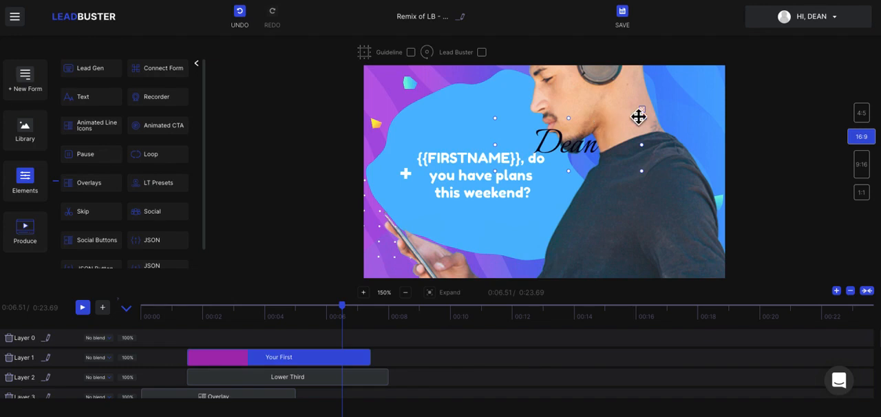
pyautogui.press('Delete')
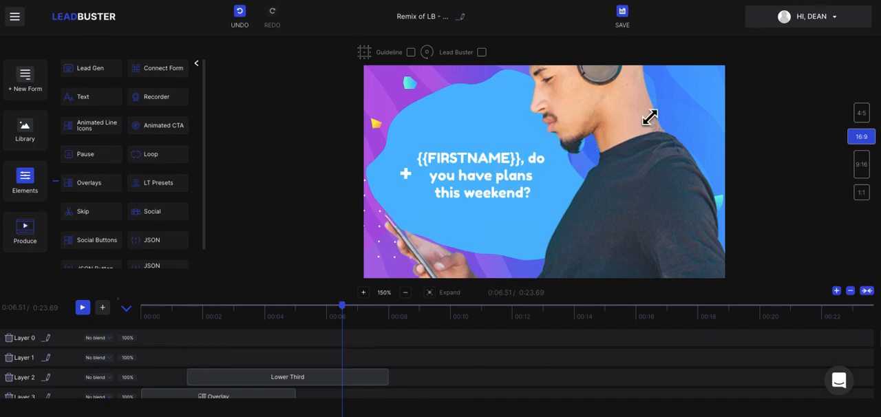
pyautogui.click(200, 66)
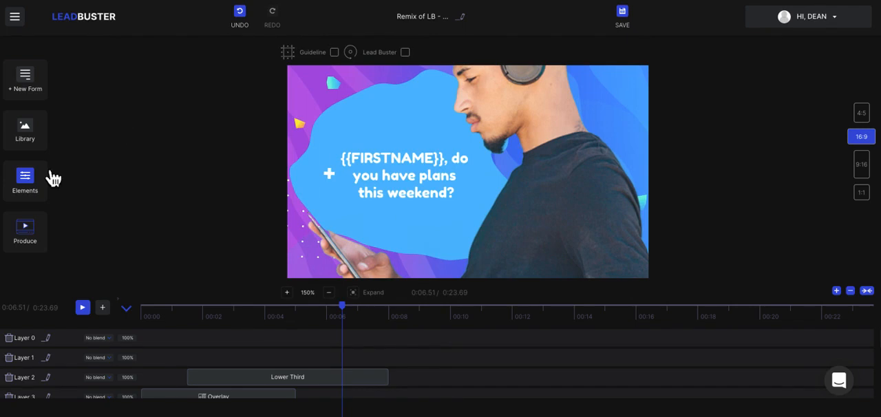
pyautogui.click(524, 160)
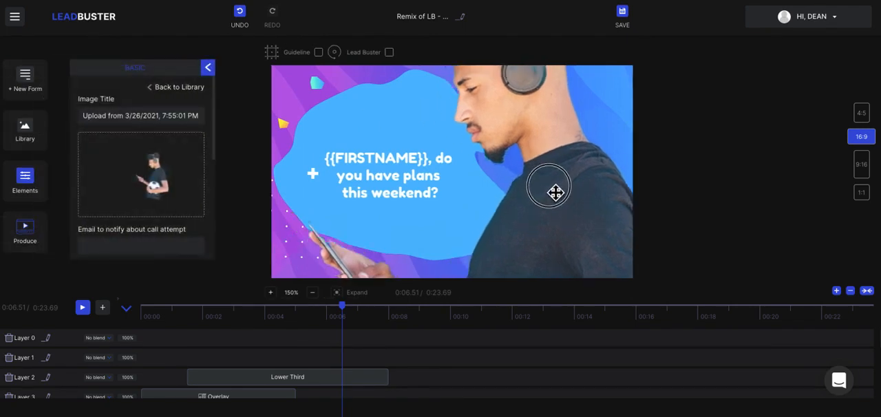
pyautogui.click(210, 69)
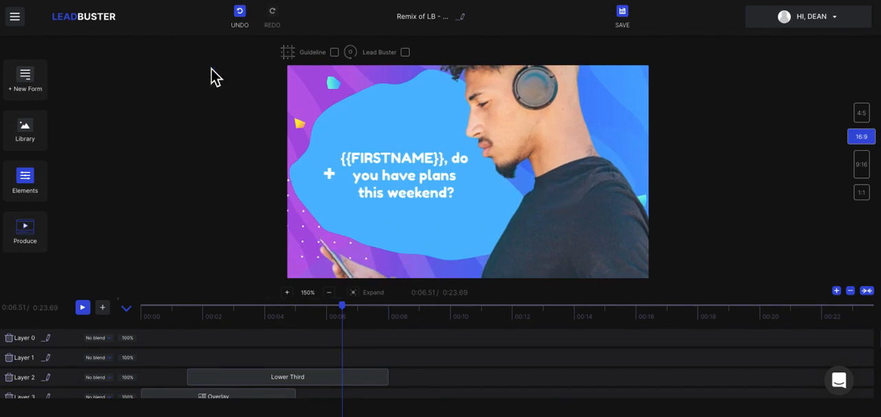
pyautogui.click(37, 191)
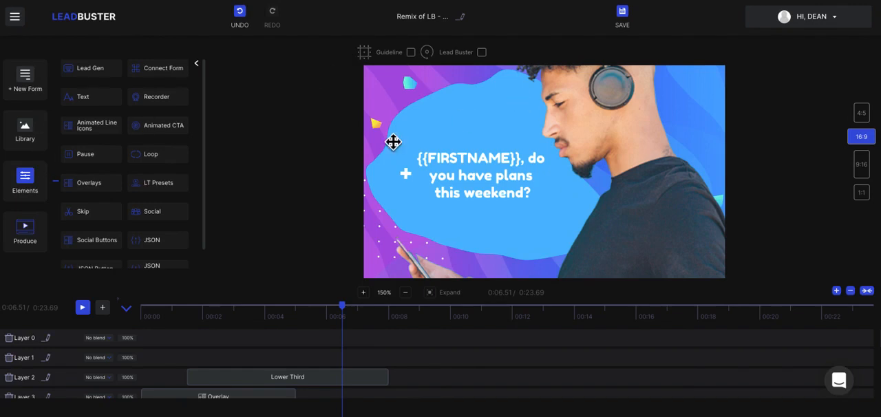
pyautogui.click(197, 64)
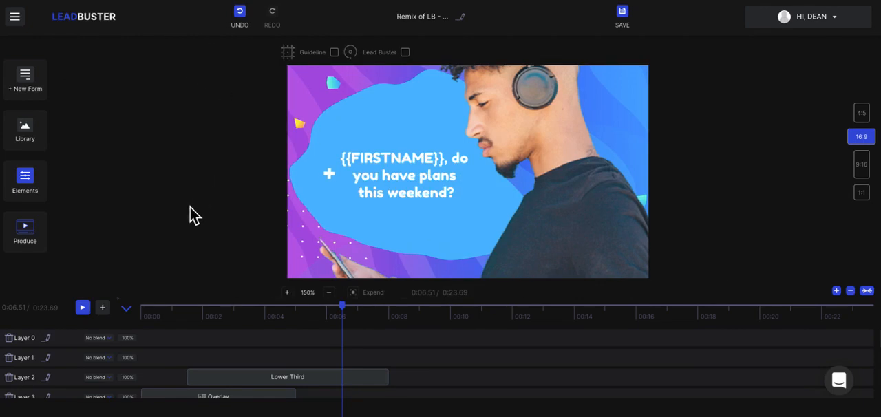
pyautogui.click(586, 163)
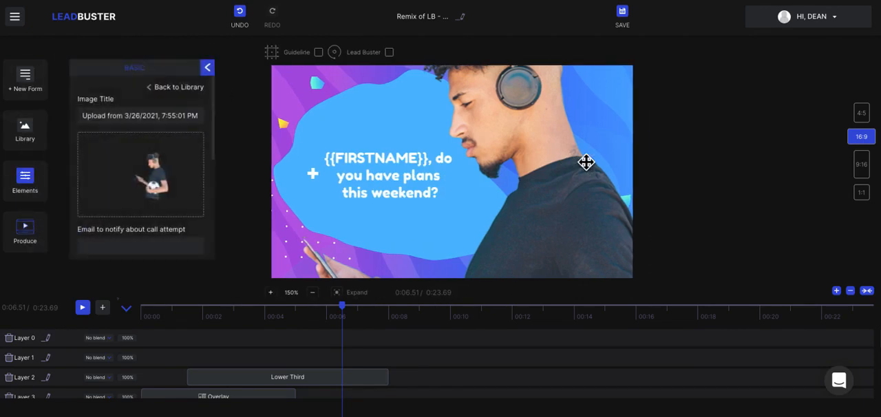
# Look over the styles and the input fields of the custom lead form
pyautogui.click(34, 87)
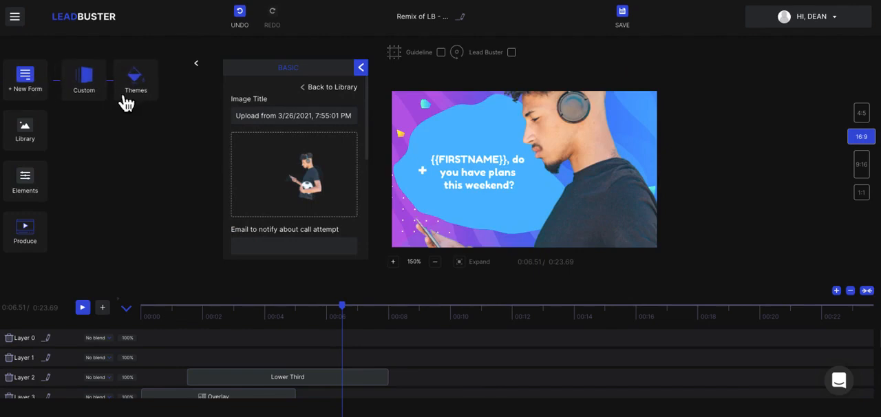
pyautogui.click(97, 91)
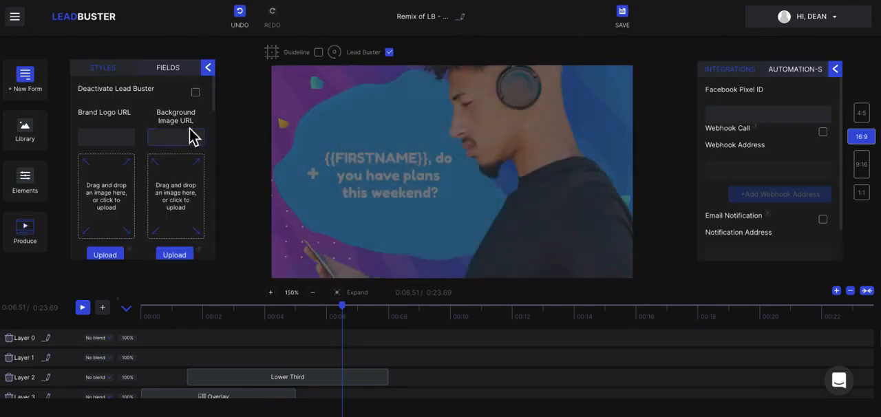
pyautogui.click(174, 81)
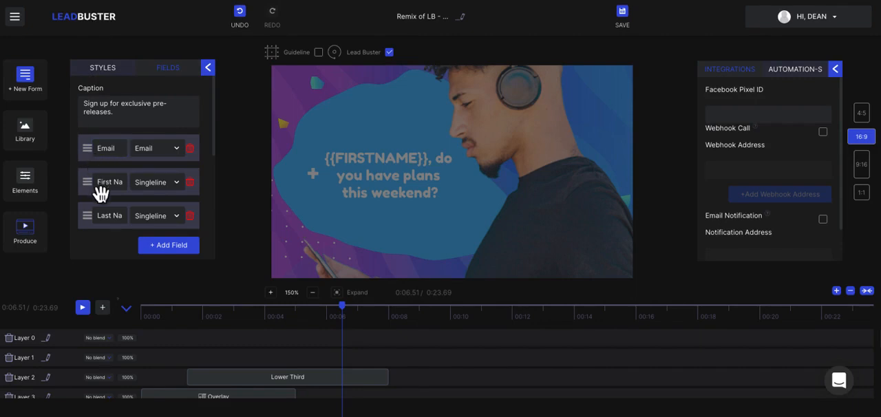
pyautogui.click(207, 67)
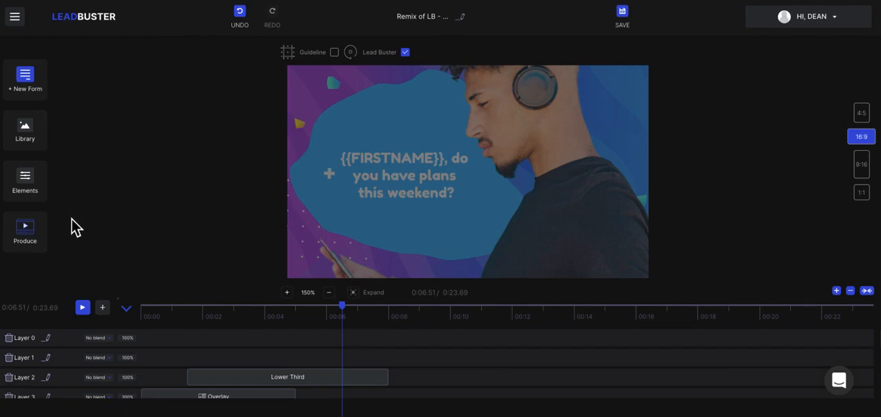
# Examine the Produce options and the project settings, including preview link, Google Analytics ID, Google Tag Manager ID, thumbnail and playbar
pyautogui.click(34, 240)
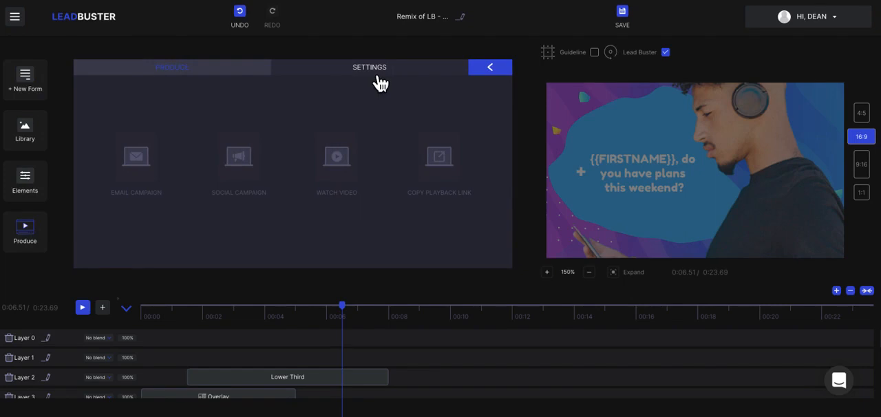
pyautogui.click(378, 75)
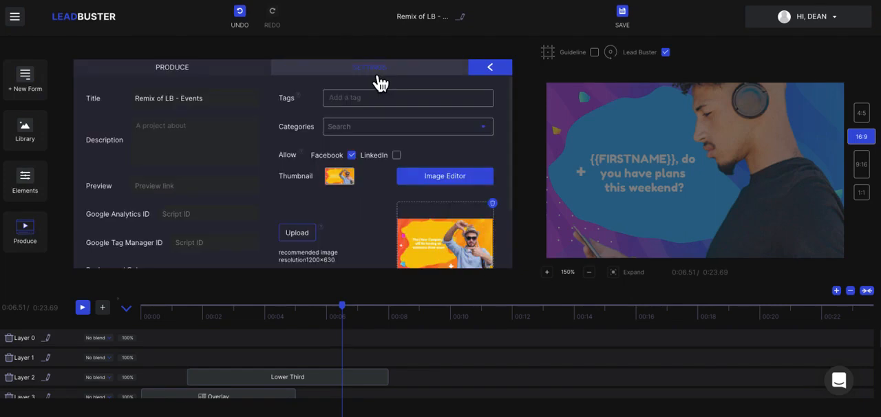
pyautogui.scroll(-1, 233, 175)
pyautogui.scroll(1, 141, 126)
pyautogui.scroll(-4, 197, 143)
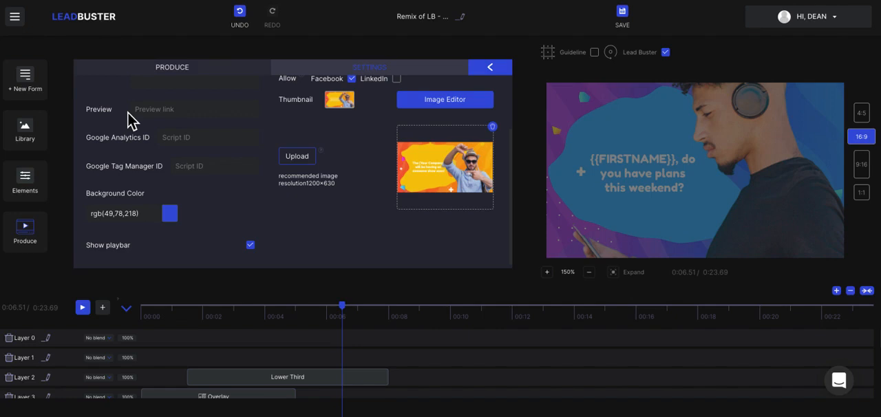
pyautogui.click(180, 142)
pyautogui.click(171, 164)
pyautogui.click(229, 70)
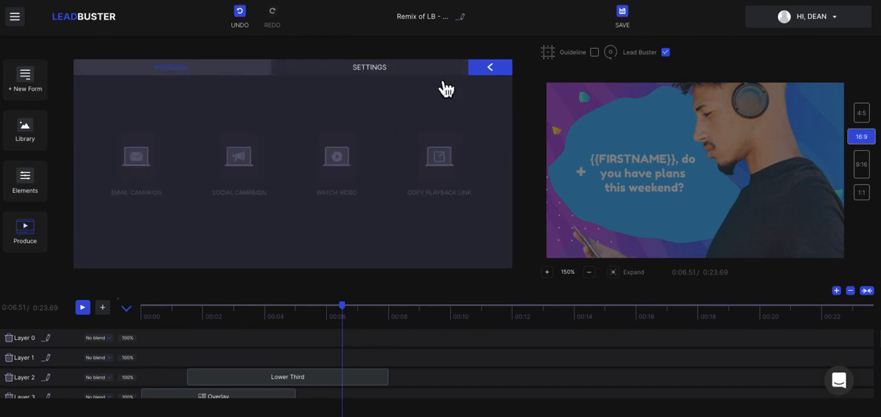
pyautogui.click(490, 69)
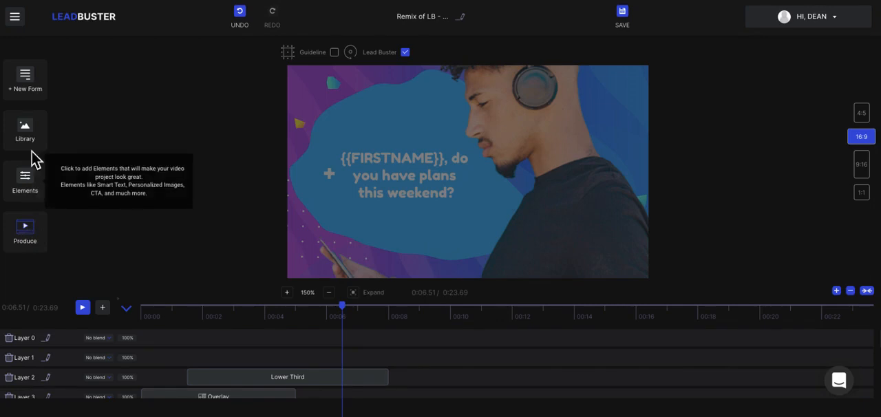
# Review the custom lead form's styles, its fields down to the submit button label, and the Facebook Pixel ID integration
pyautogui.click(37, 98)
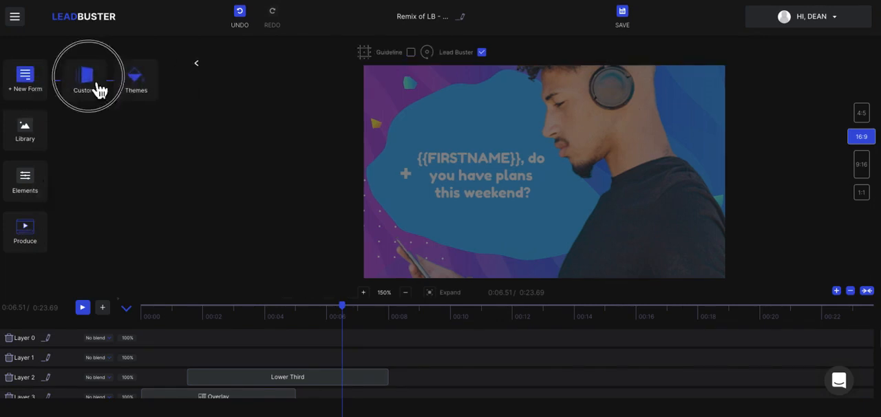
pyautogui.click(94, 88)
pyautogui.scroll(-5, 198, 212)
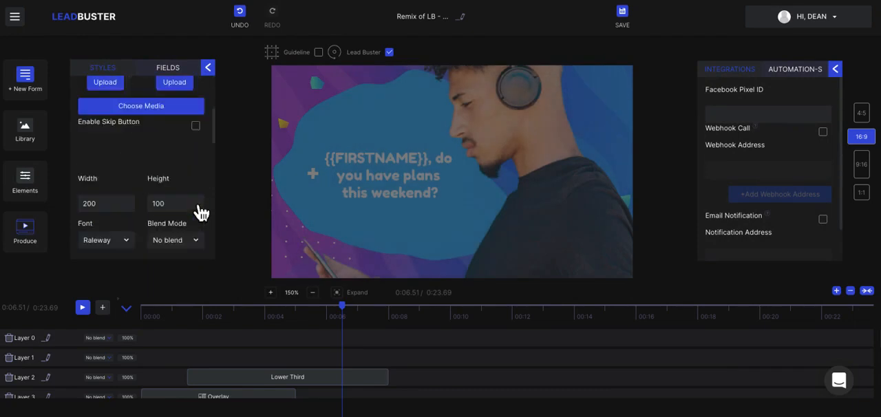
pyautogui.click(176, 77)
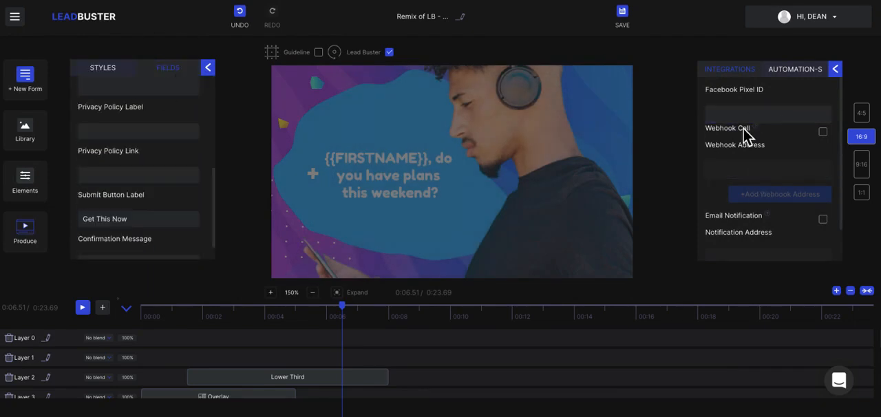
pyautogui.click(730, 116)
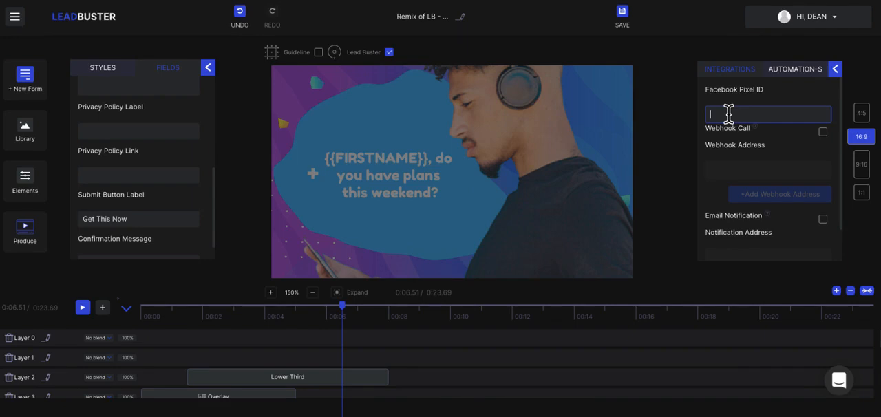
# Enable the webhook call for the lead form and add a second and a third webhook address field
pyautogui.click(825, 133)
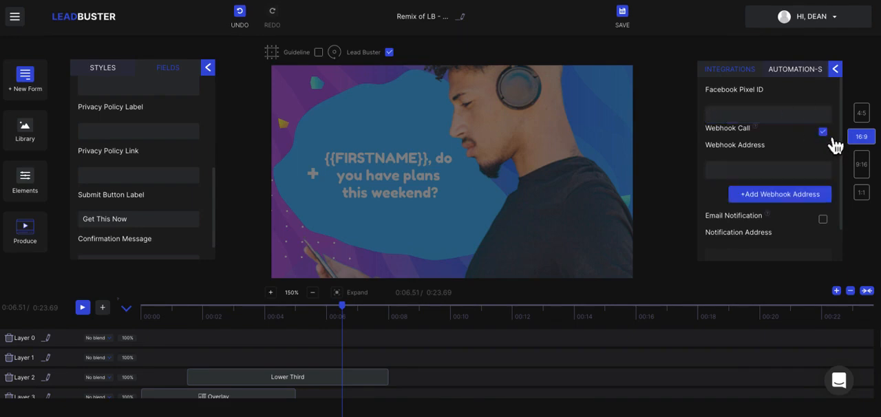
pyautogui.click(780, 195)
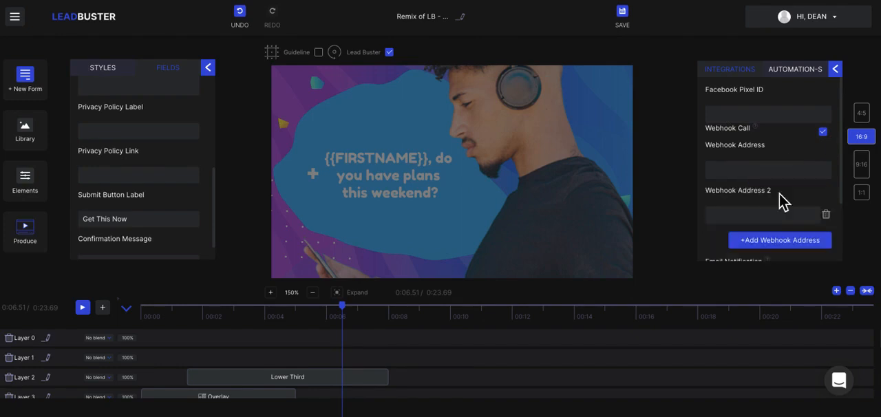
pyautogui.click(784, 250)
pyautogui.scroll(-3, 771, 196)
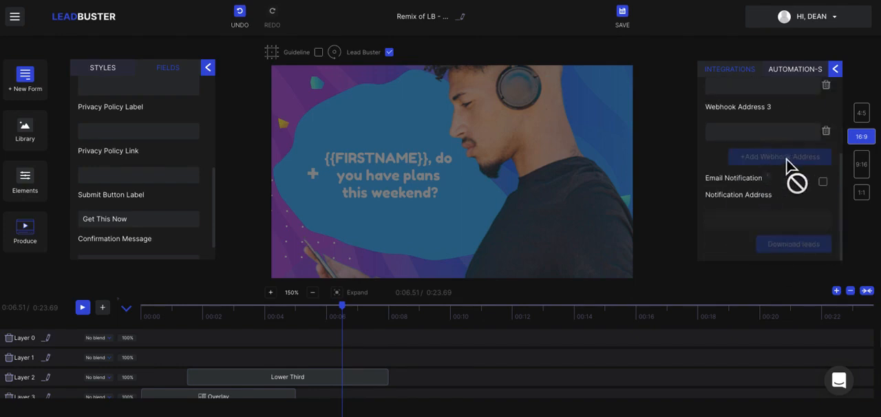
pyautogui.scroll(3, 793, 170)
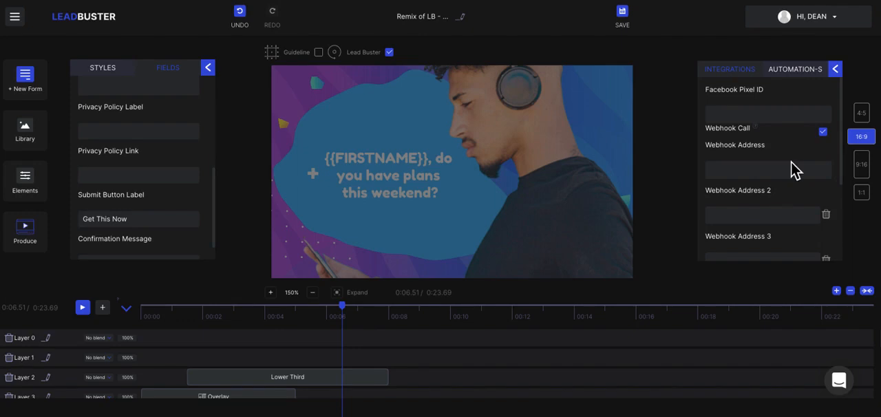
pyautogui.click(729, 169)
pyautogui.scroll(-1, 729, 169)
pyautogui.click(659, 203)
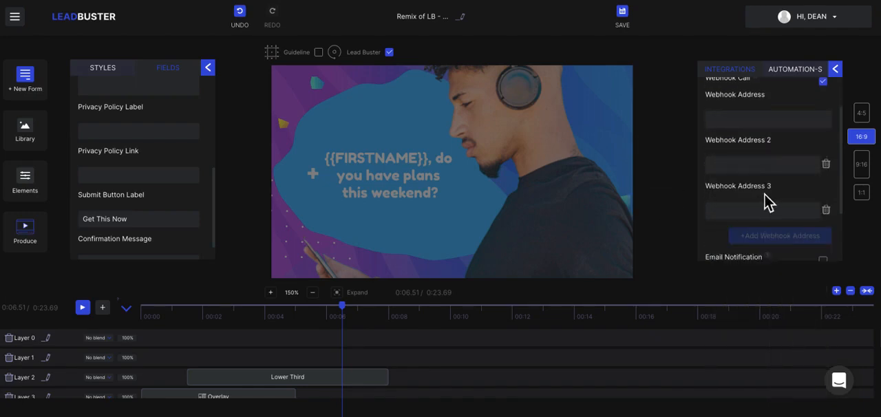
# Enable email notification and enter the recipient's e-mail as notification address, followed by a comma
pyautogui.scroll(-1, 768, 197)
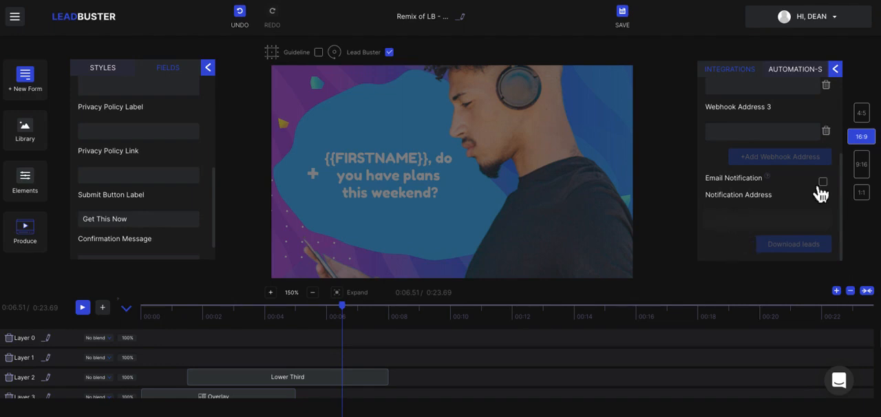
pyautogui.click(823, 182)
pyautogui.click(739, 219)
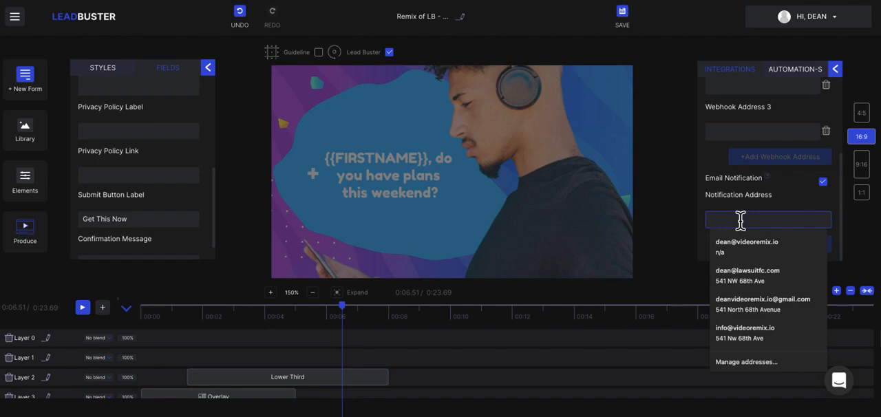
pyautogui.write('dean')
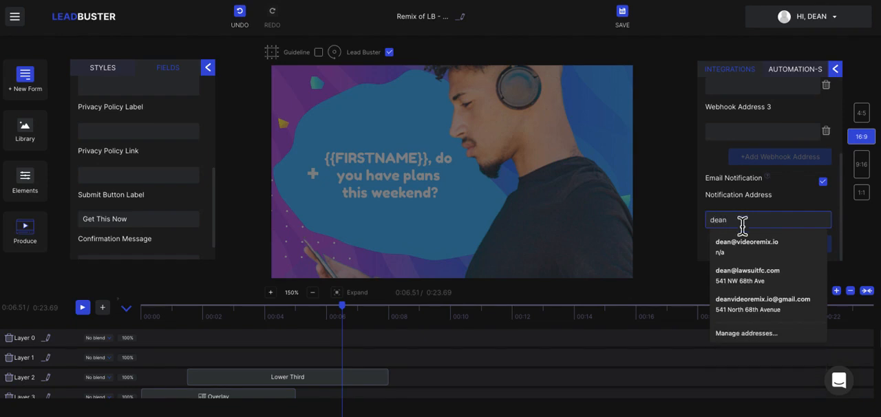
pyautogui.click(749, 246)
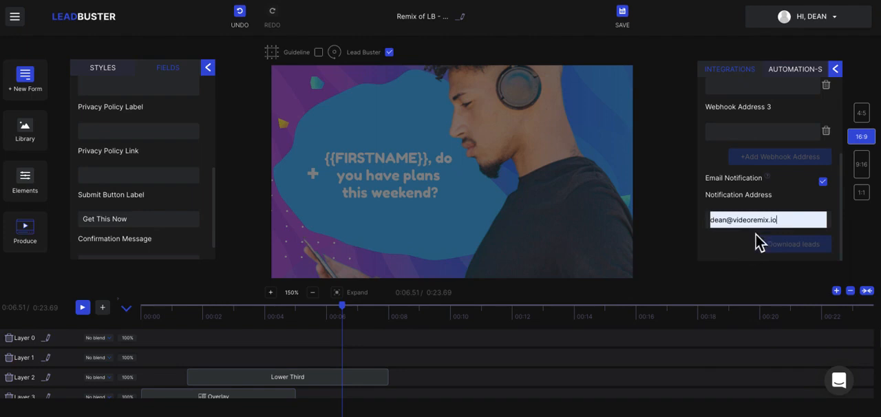
pyautogui.click(792, 220)
pyautogui.write(', d')
pyautogui.press('BackSpace')
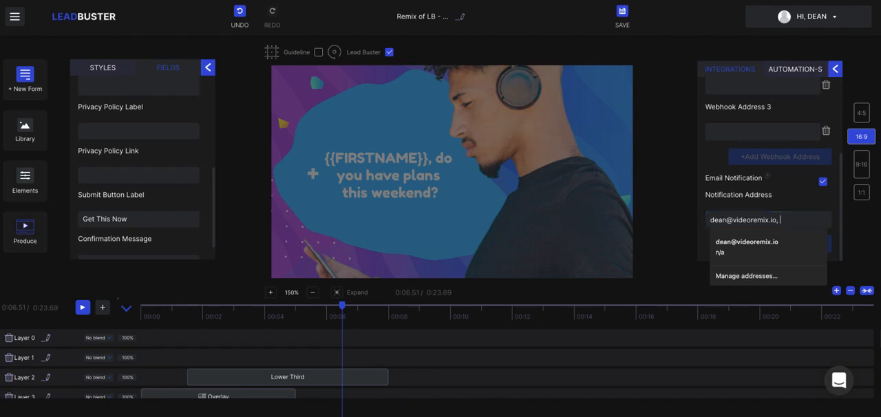
# Preview the video in the 9:16, 4:5 and 16:9 aspect ratios, ending on 1:1
pyautogui.click(866, 174)
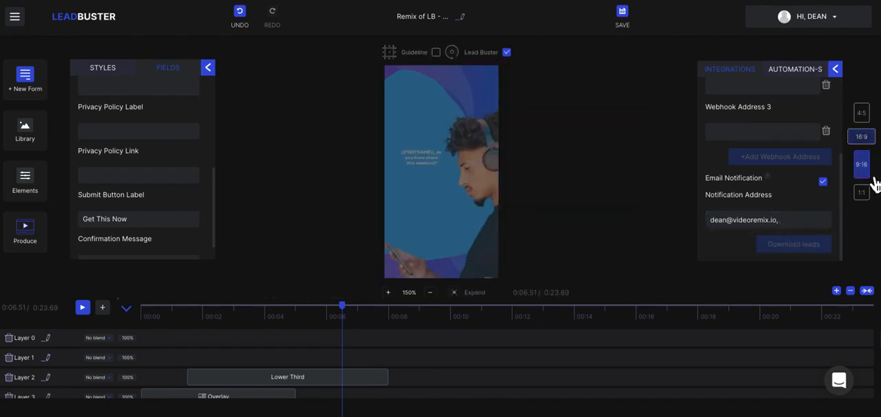
pyautogui.click(861, 112)
pyautogui.click(869, 141)
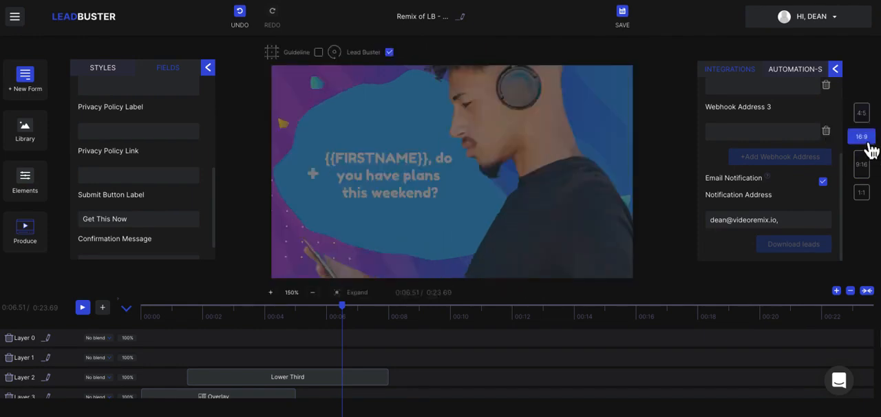
pyautogui.click(865, 169)
pyautogui.click(862, 194)
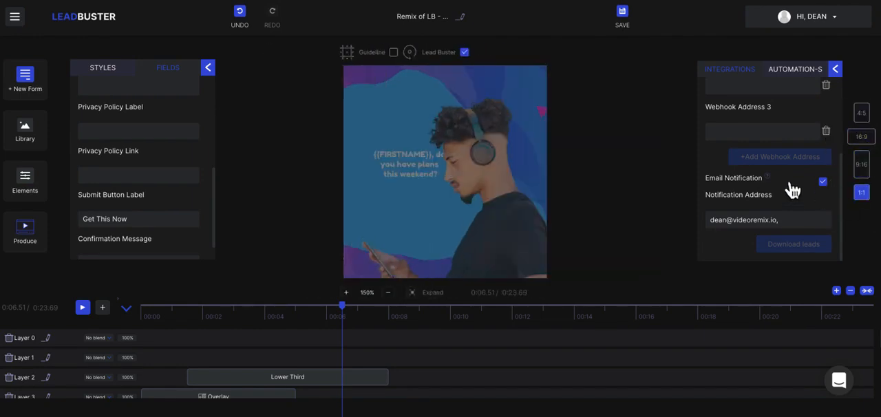
# Remove the trailing comma from the e-mail notification address of the lead form
pyautogui.click(789, 221)
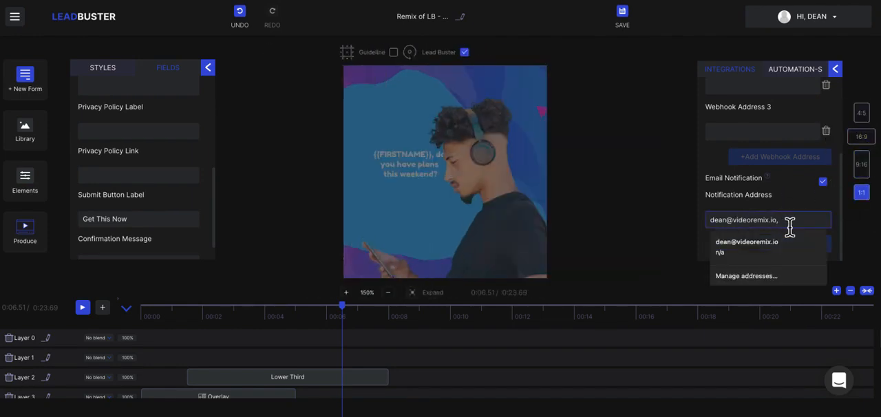
pyautogui.press('BackSpace')
pyautogui.click(681, 172)
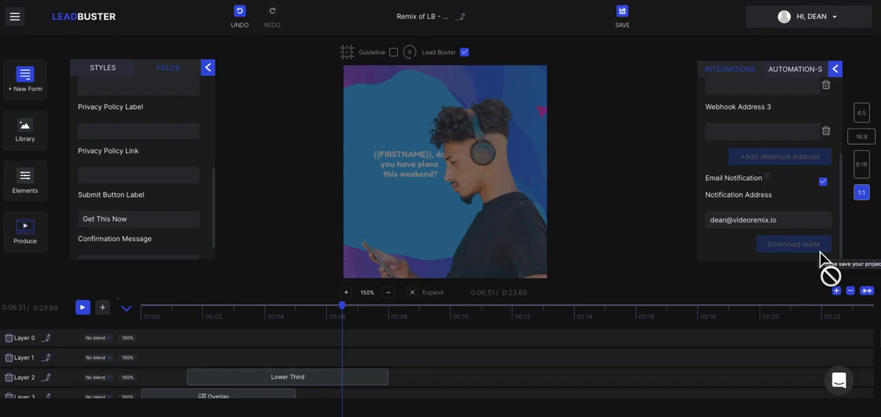
# Review the lead form's caption and input fields, and return to its style settings
pyautogui.click(39, 88)
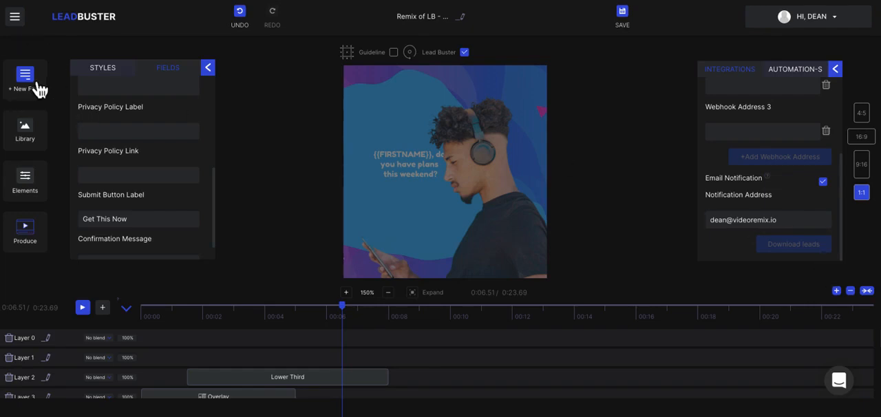
pyautogui.click(84, 88)
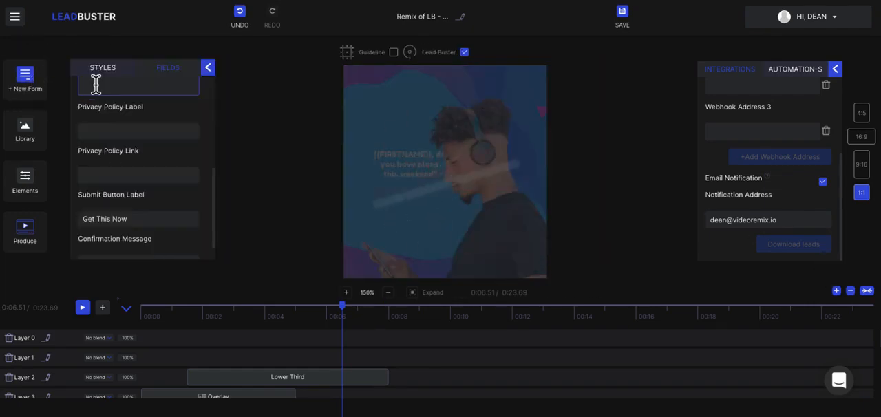
pyautogui.scroll(5, 141, 169)
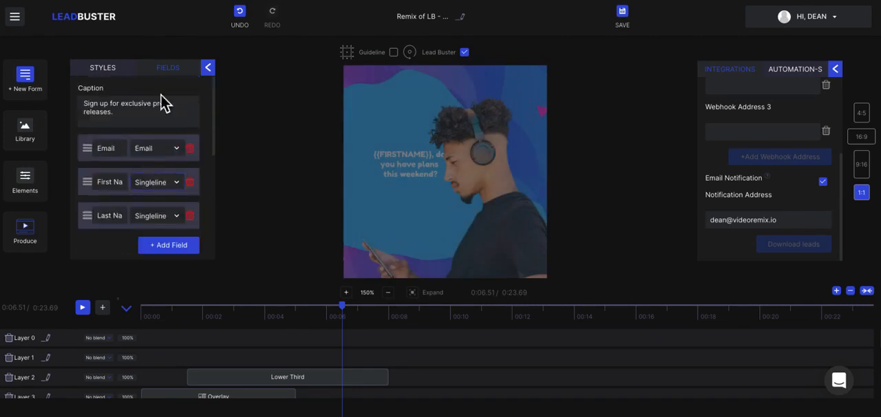
pyautogui.click(174, 72)
pyautogui.click(115, 71)
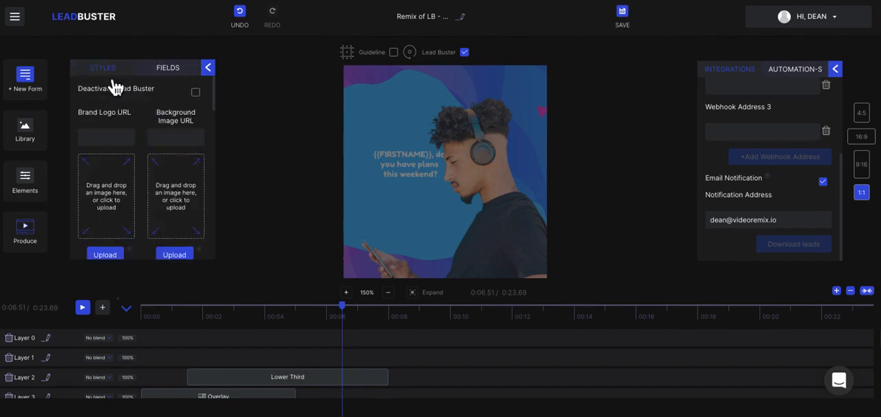
# View the library's media and audio categories, and look through the lead form's styles down to the form animations and confetti options
pyautogui.click(33, 138)
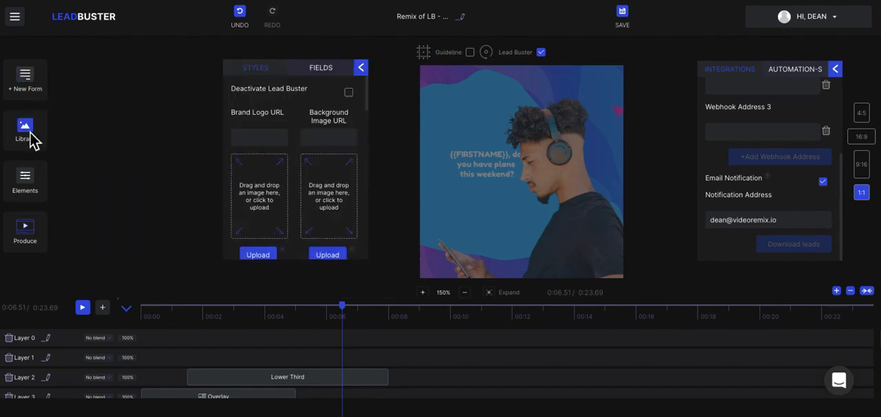
pyautogui.click(279, 137)
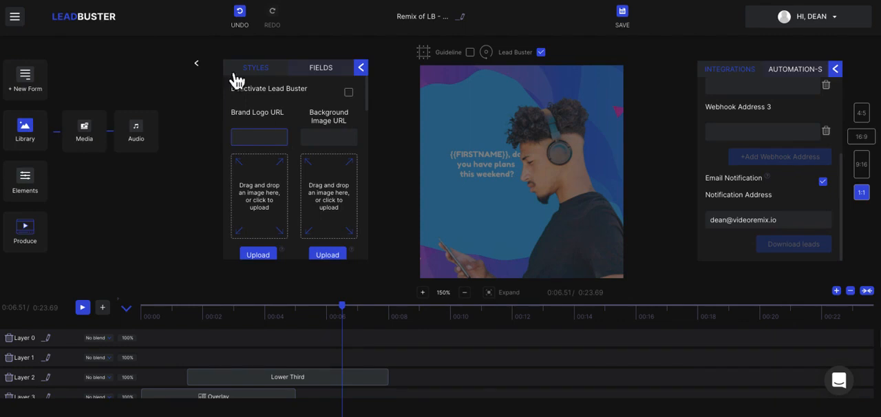
pyautogui.click(204, 72)
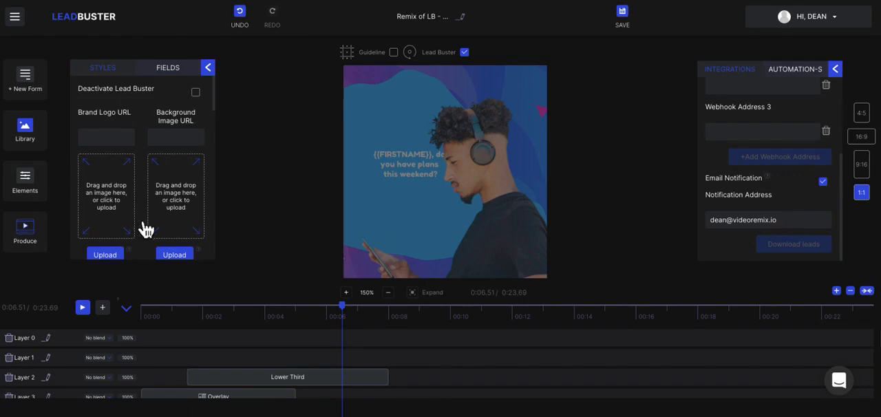
pyautogui.scroll(-10, 142, 228)
pyautogui.scroll(-8, 146, 229)
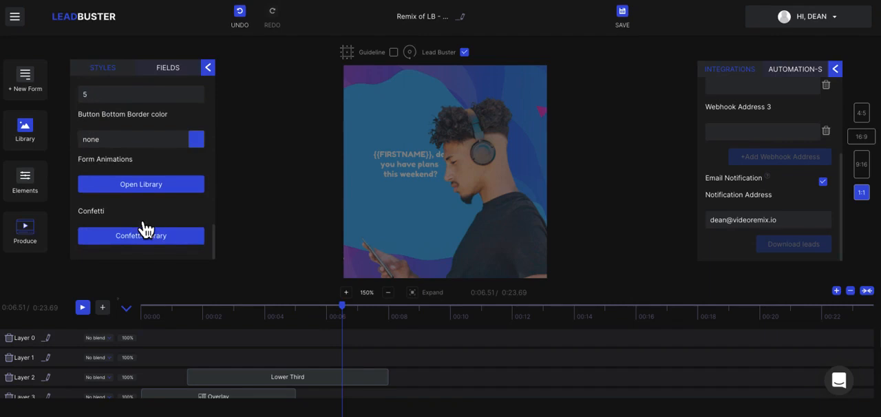
pyautogui.scroll(15, 141, 227)
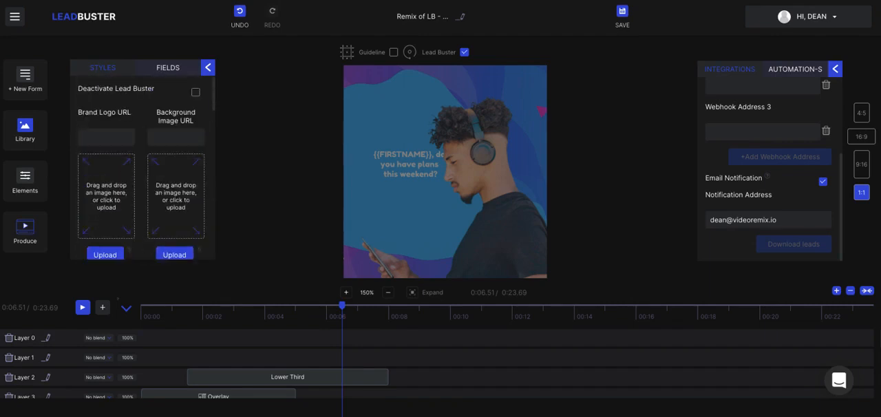